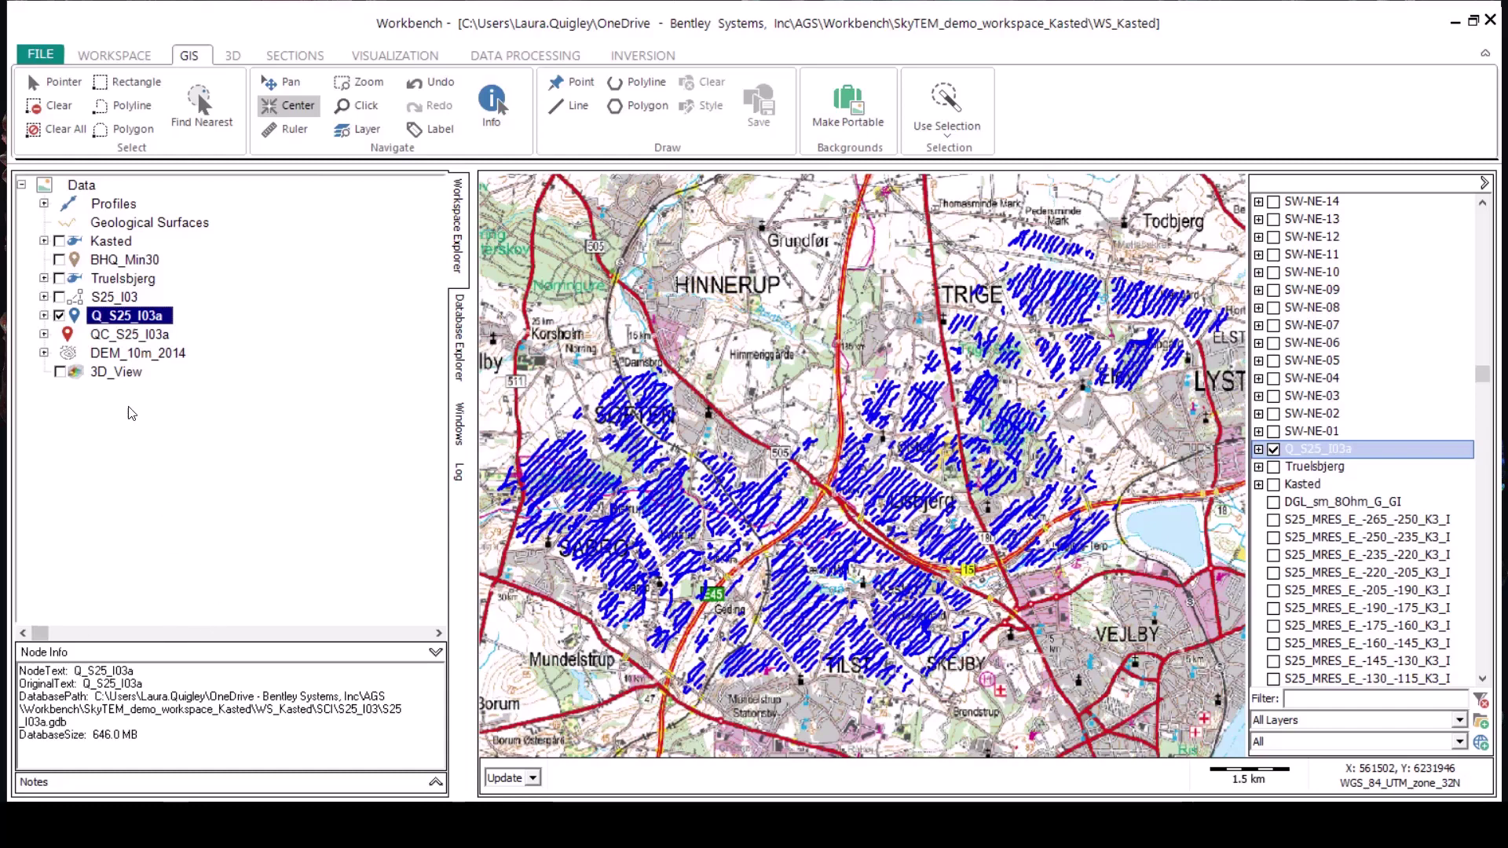
Hide the Q_S25_I03a model layer on the GIS map and show it again
{"action": "left_click", "coordinate": [59, 316]}
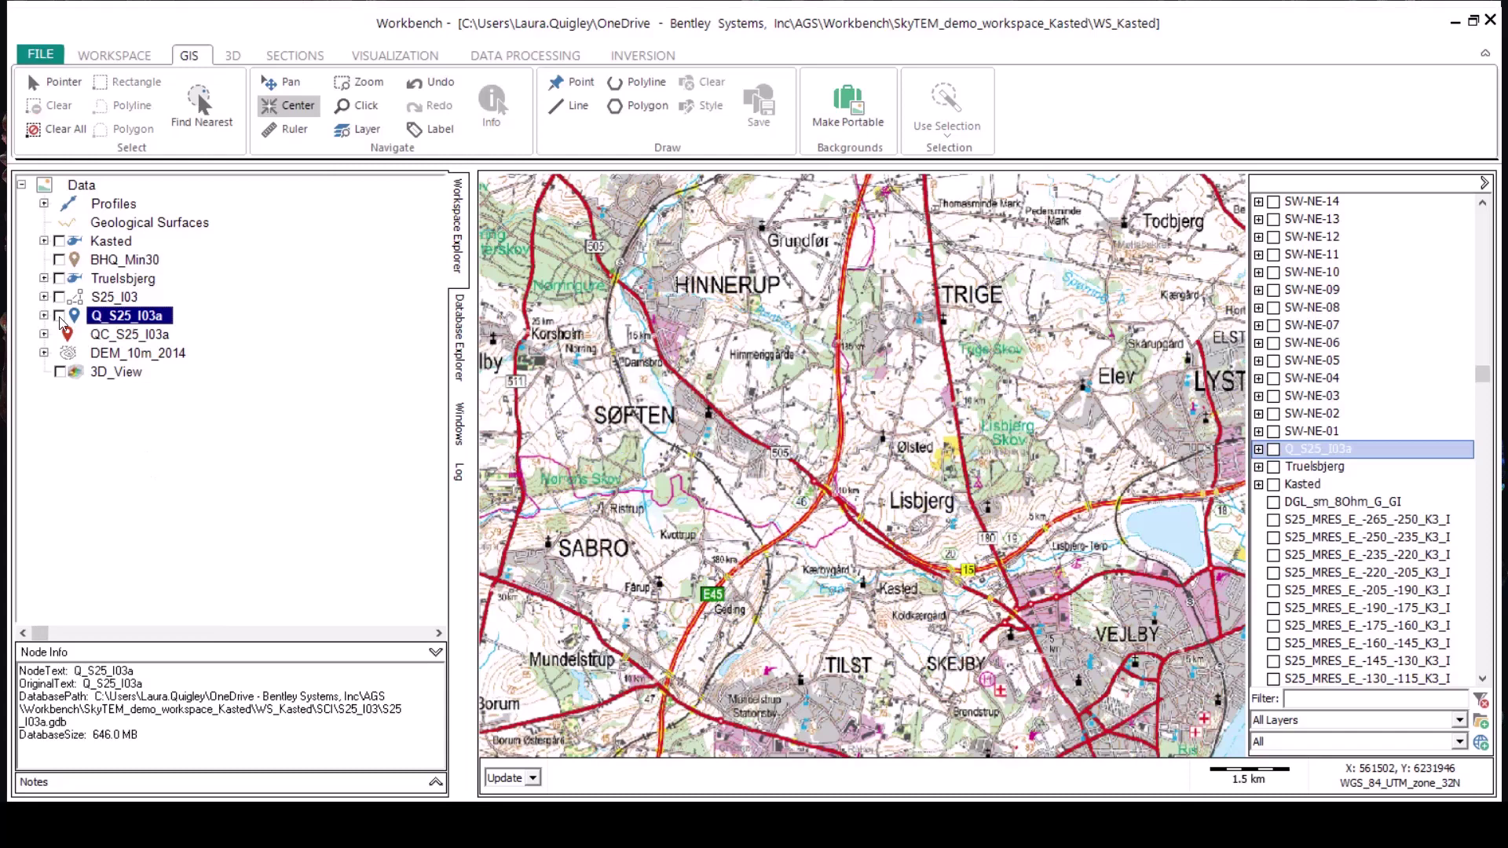
{"action": "left_click", "coordinate": [59, 317]}
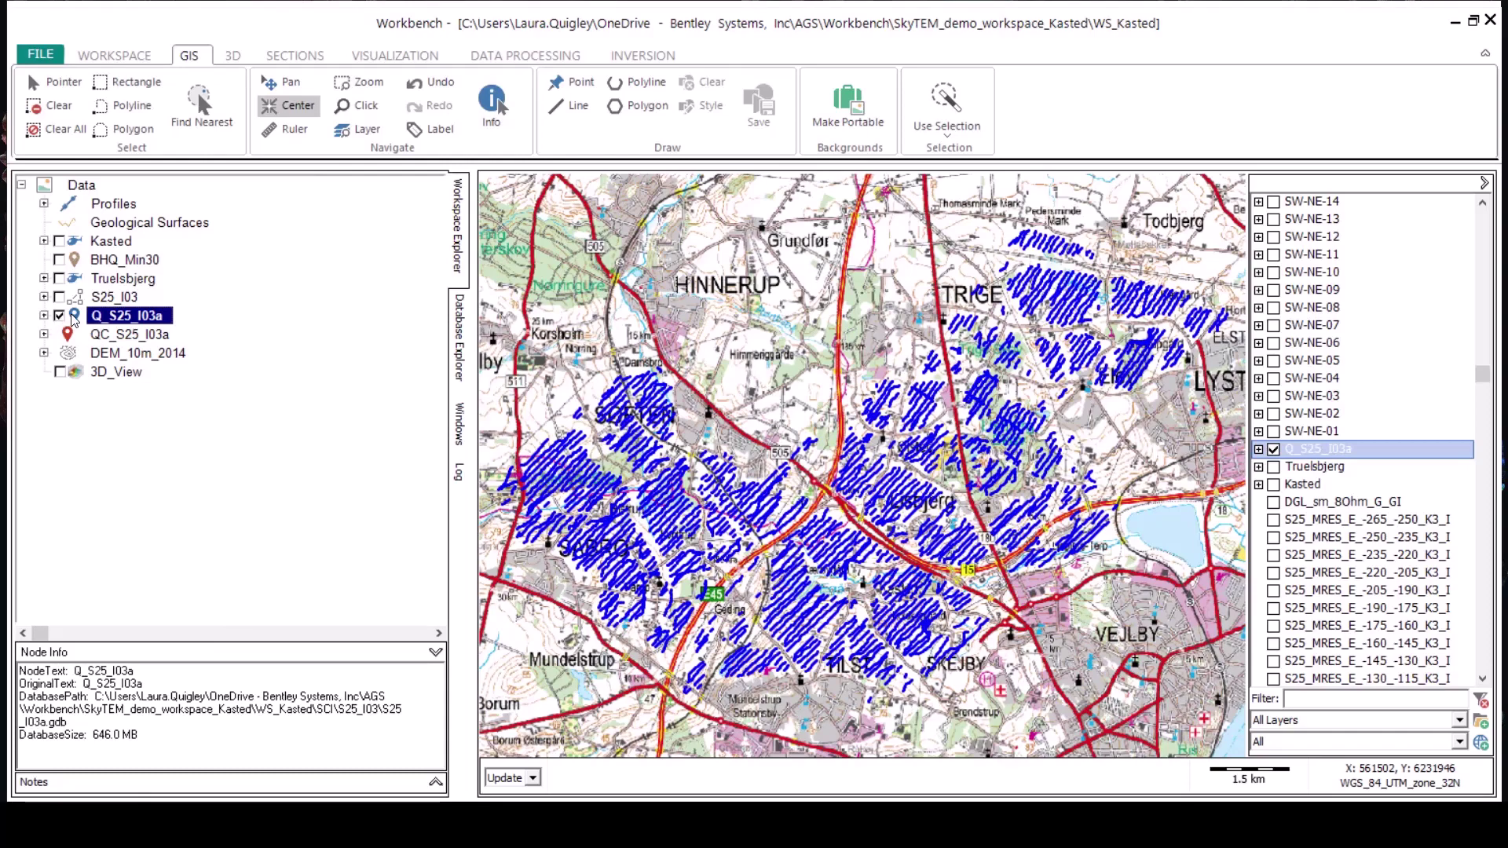
Set up a data export of the Q_S25_I03a model node with Geosoft GDB as the export format
{"action": "left_click", "coordinate": [135, 56]}
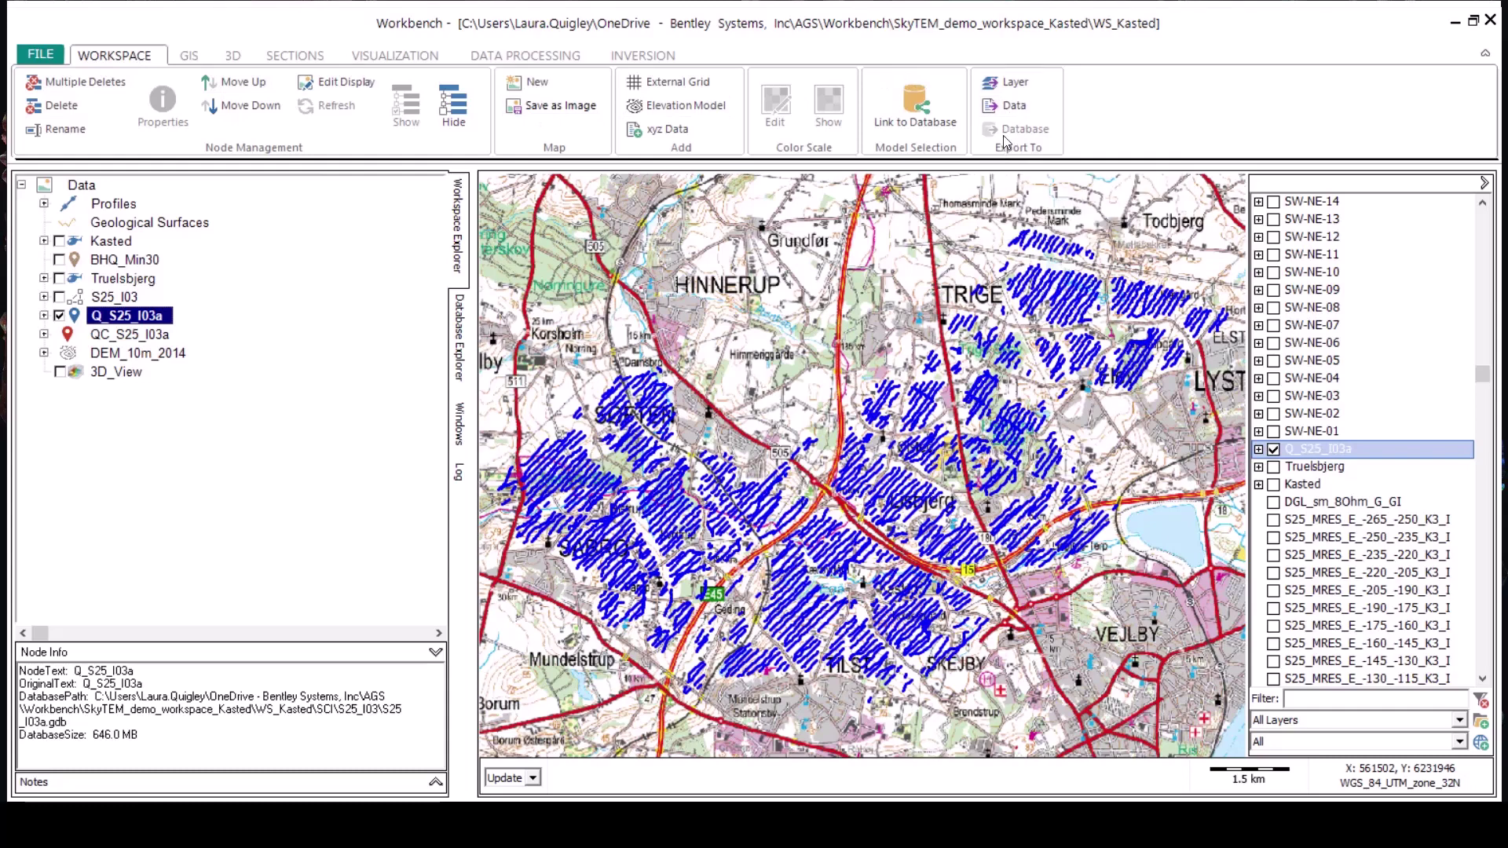
{"action": "left_click", "coordinate": [1008, 109]}
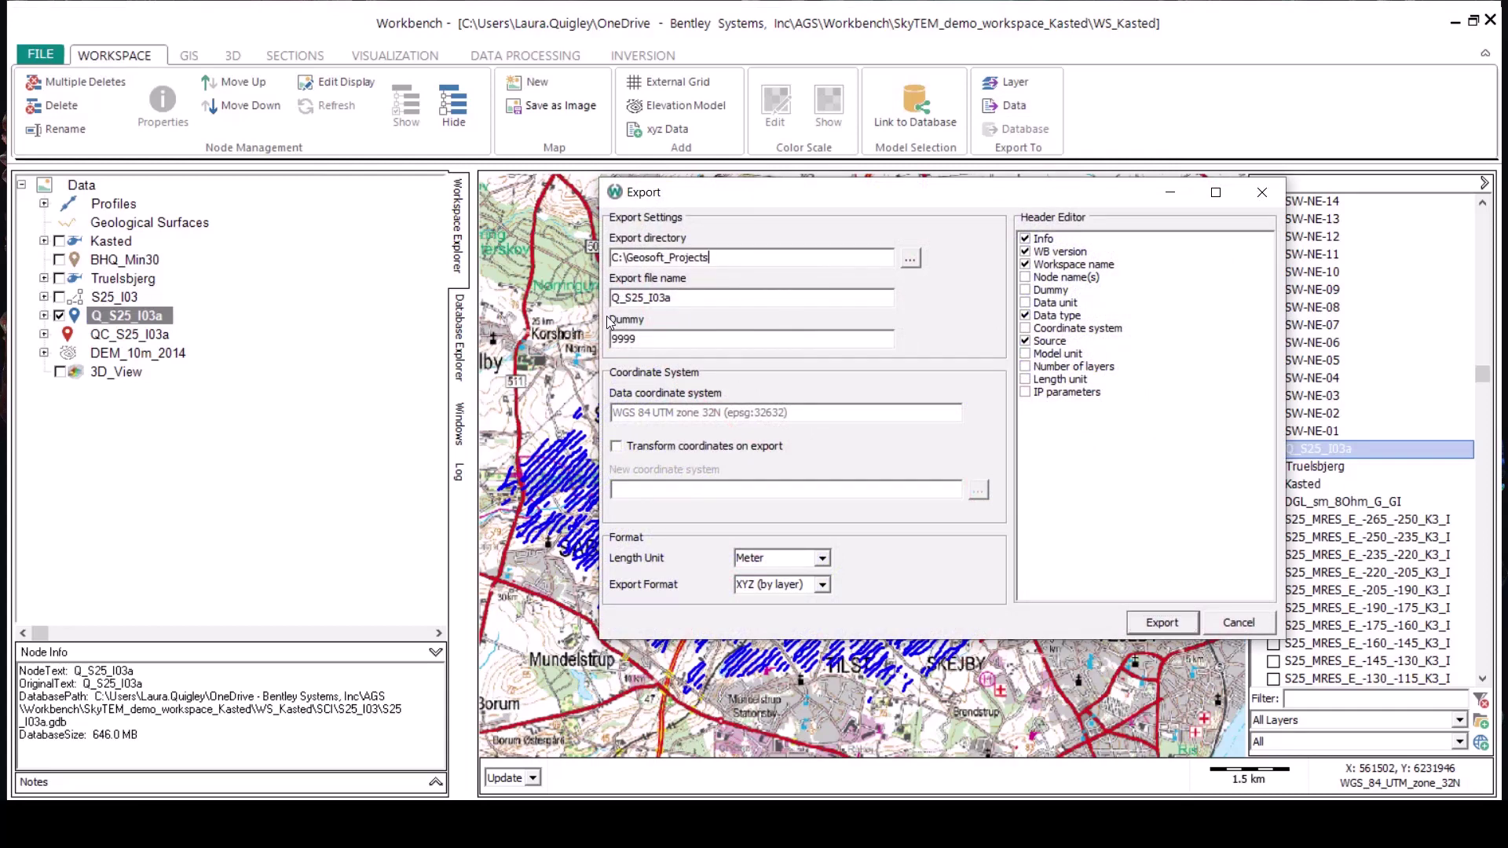
{"action": "left_click", "coordinate": [681, 298]}
{"action": "left_click", "coordinate": [822, 585]}
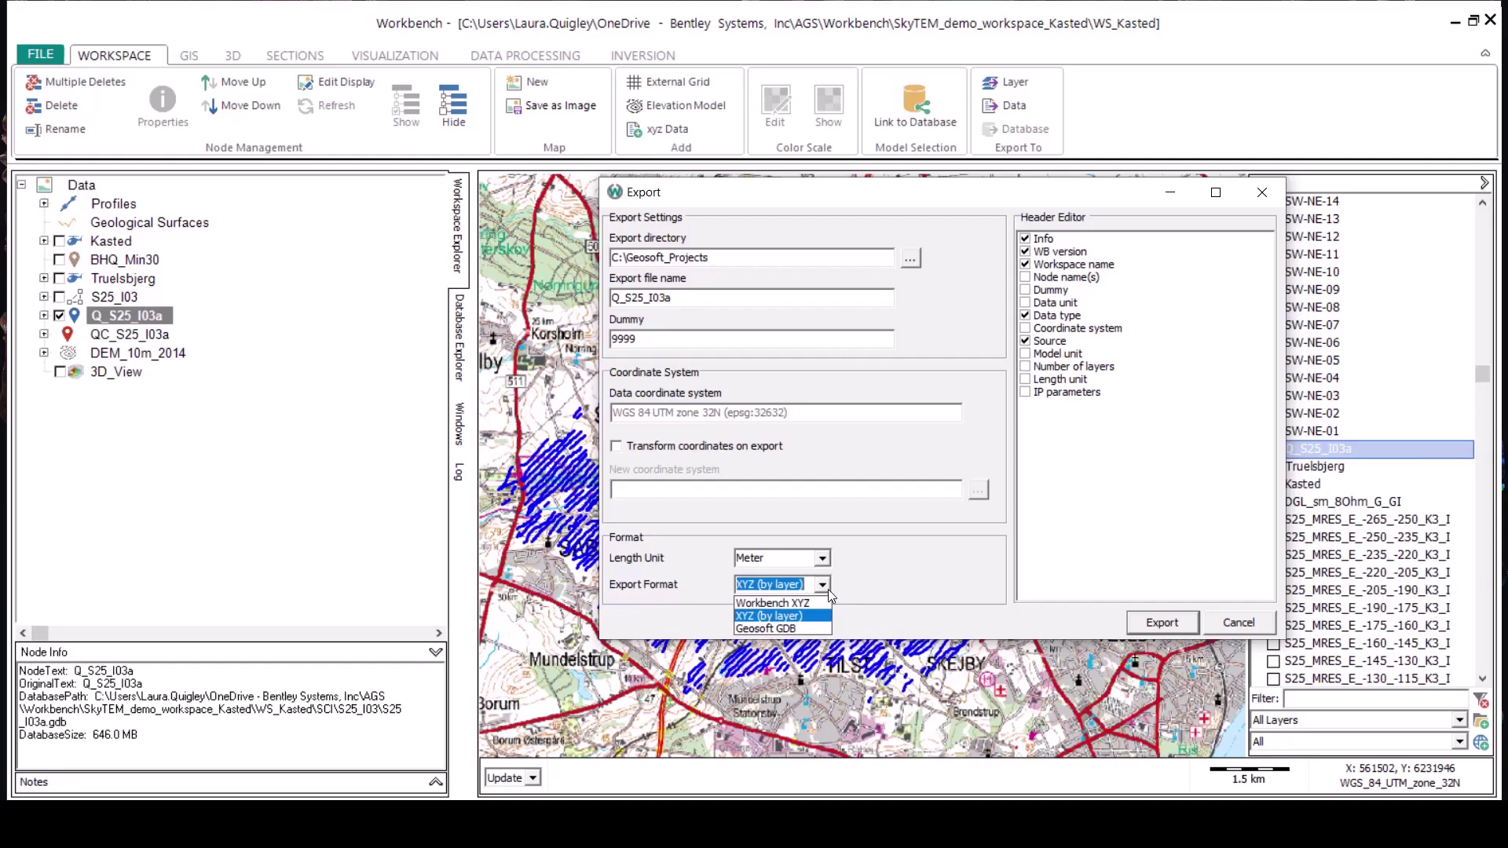
{"action": "left_click", "coordinate": [796, 629]}
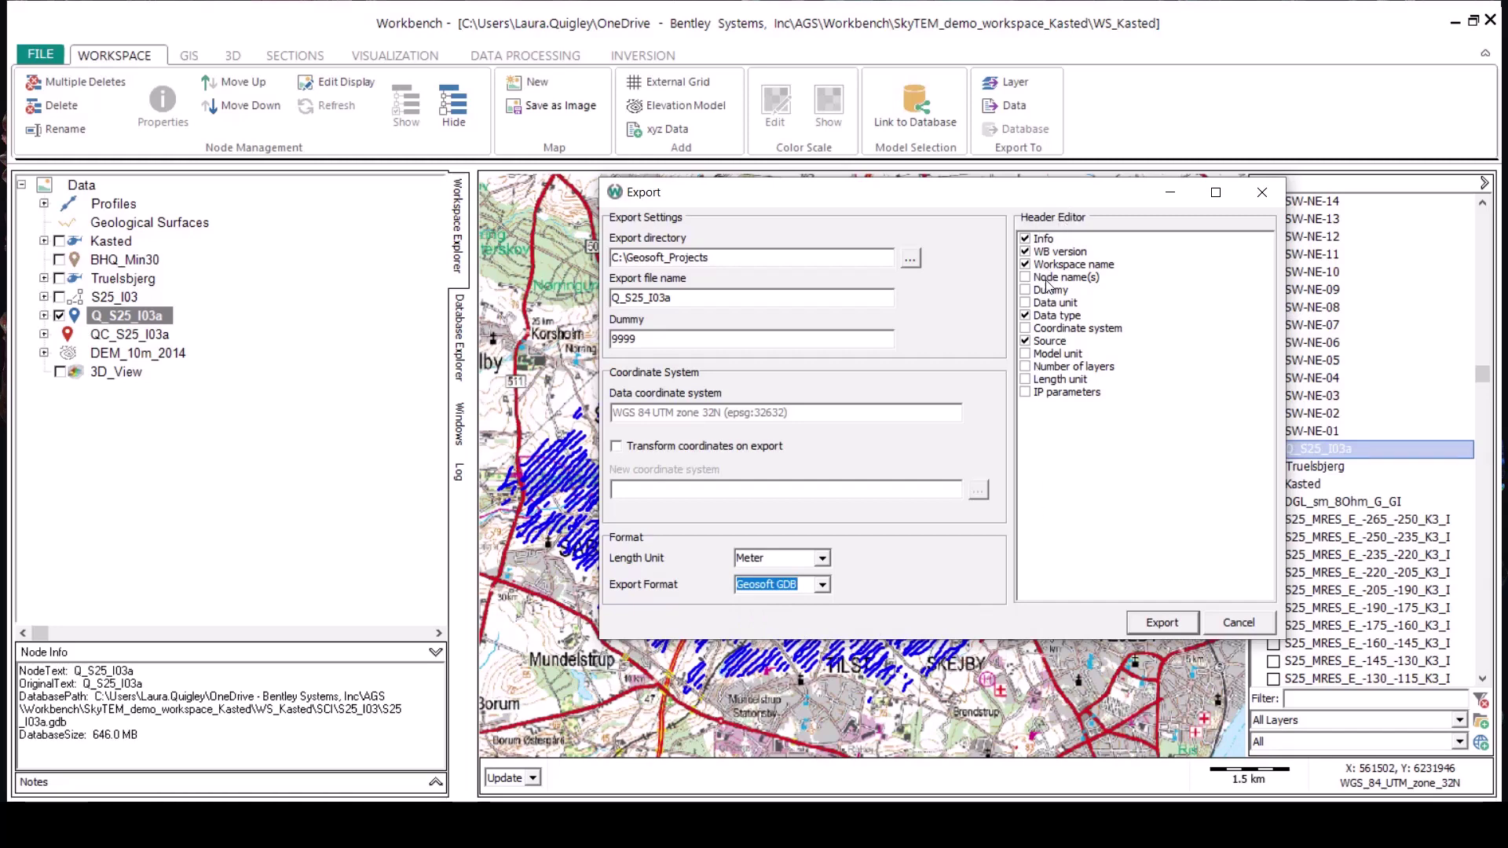
{"action": "left_click", "coordinate": [822, 584]}
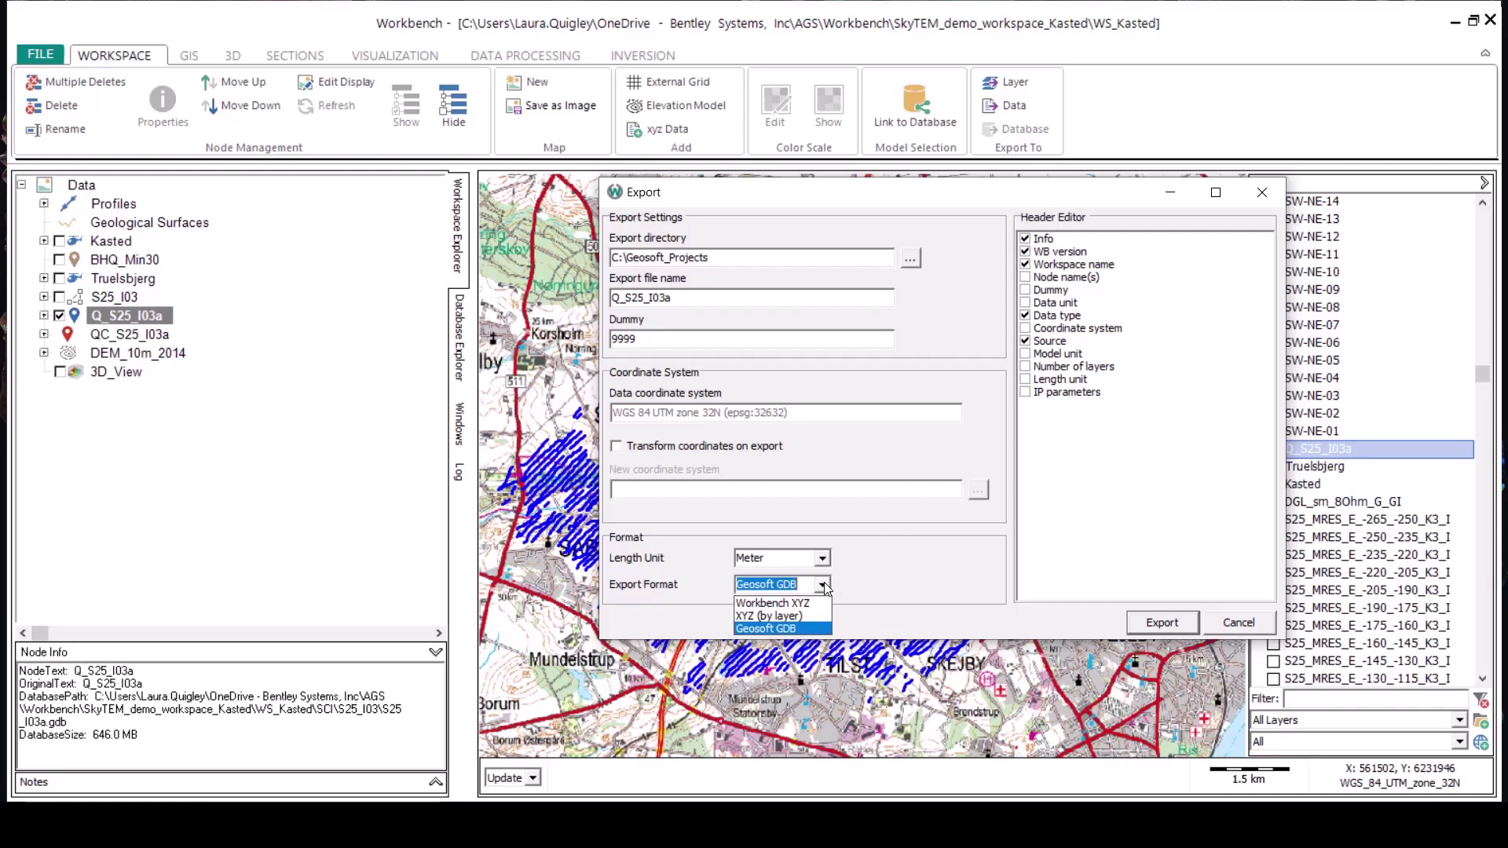
{"action": "left_click", "coordinate": [823, 584]}
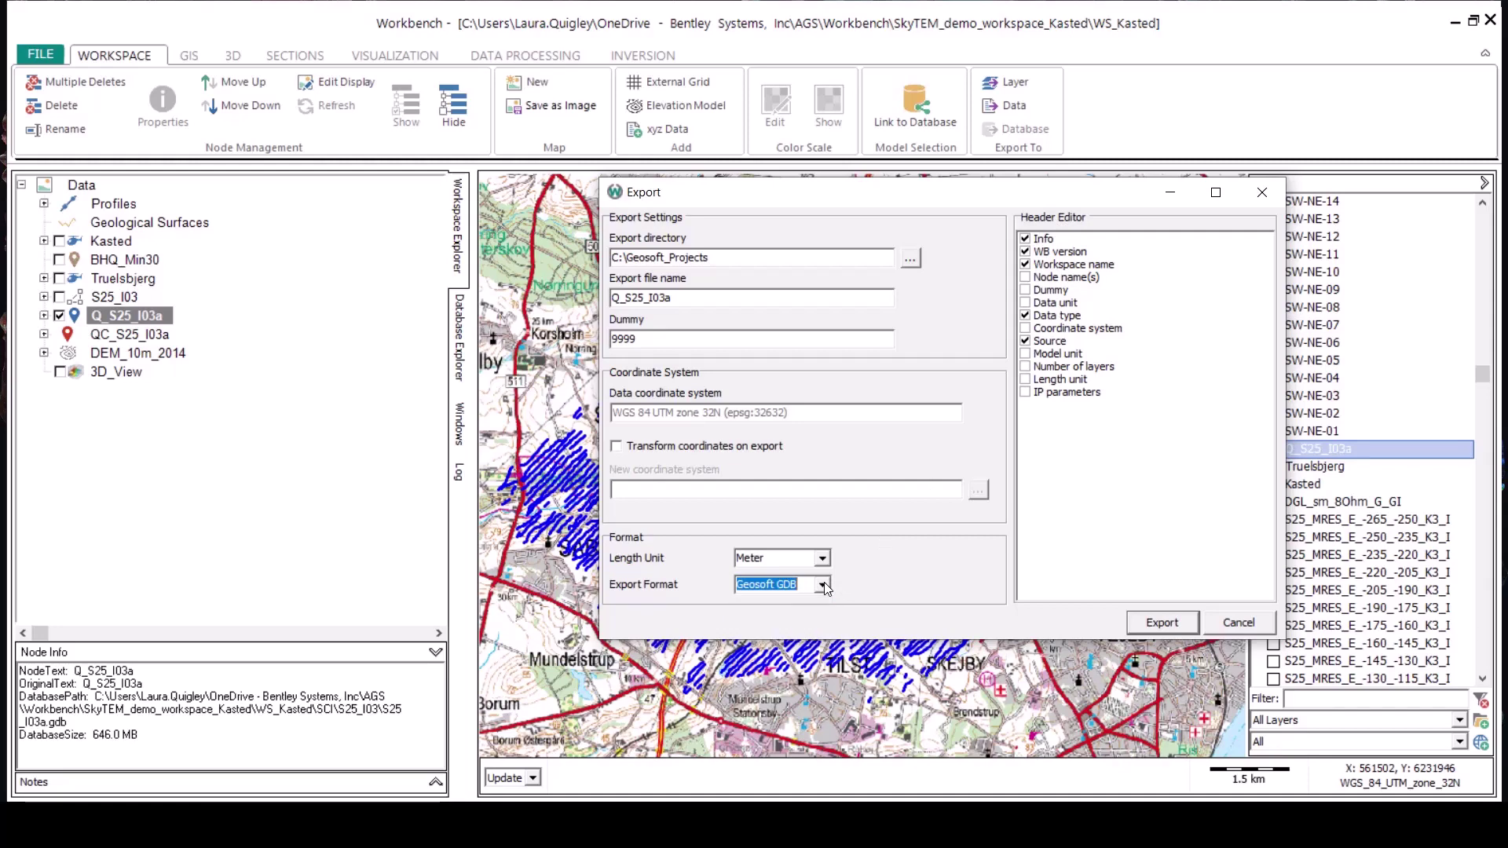
Export the Q_S25_I03a model data as a Geosoft GDB to C:\Geosoft_Projects
{"action": "left_click", "coordinate": [1160, 621]}
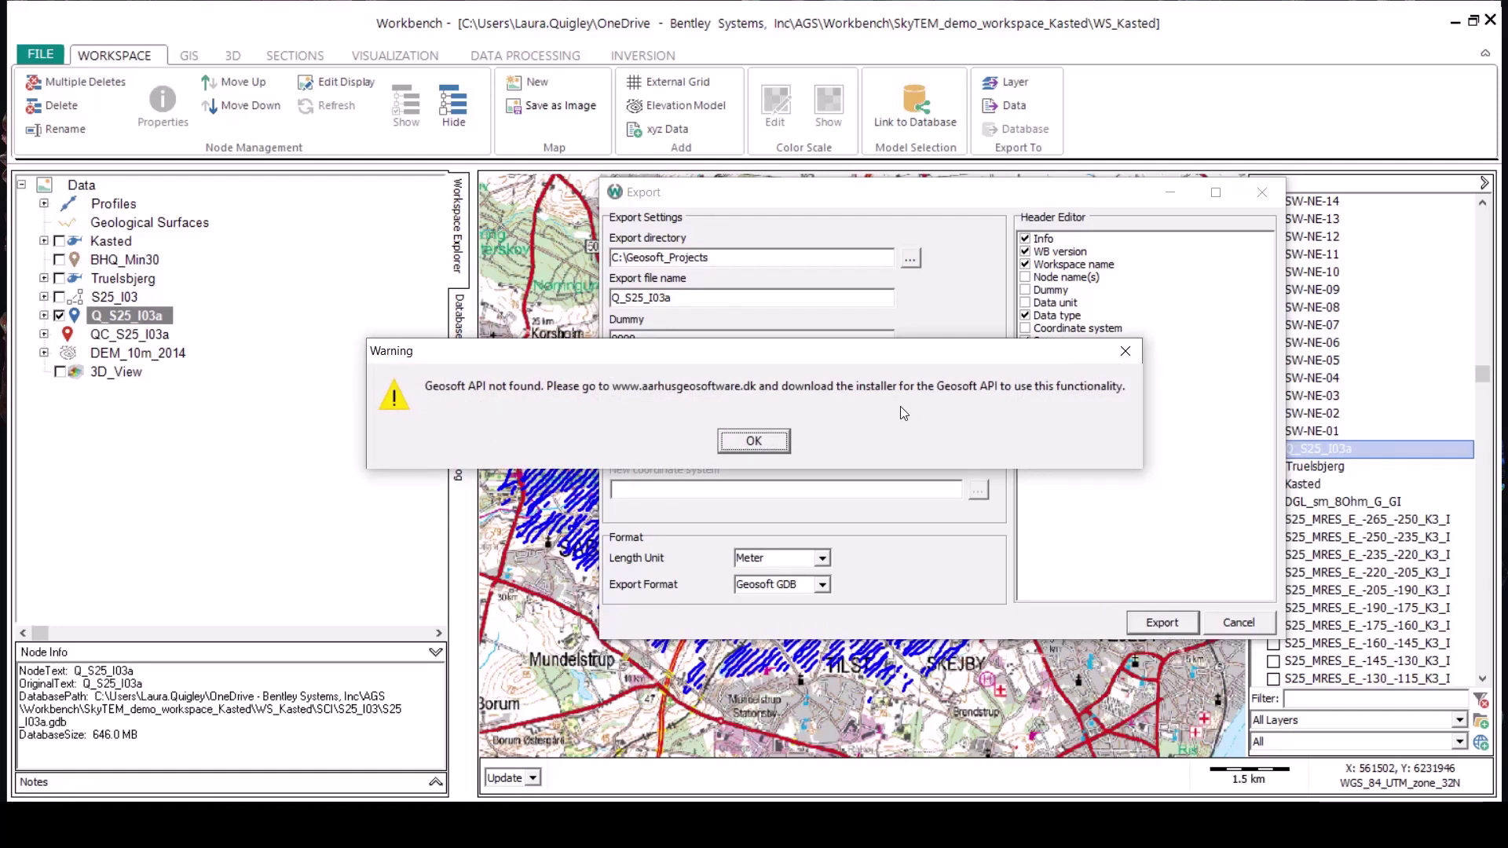
{"action": "left_click", "coordinate": [763, 441]}
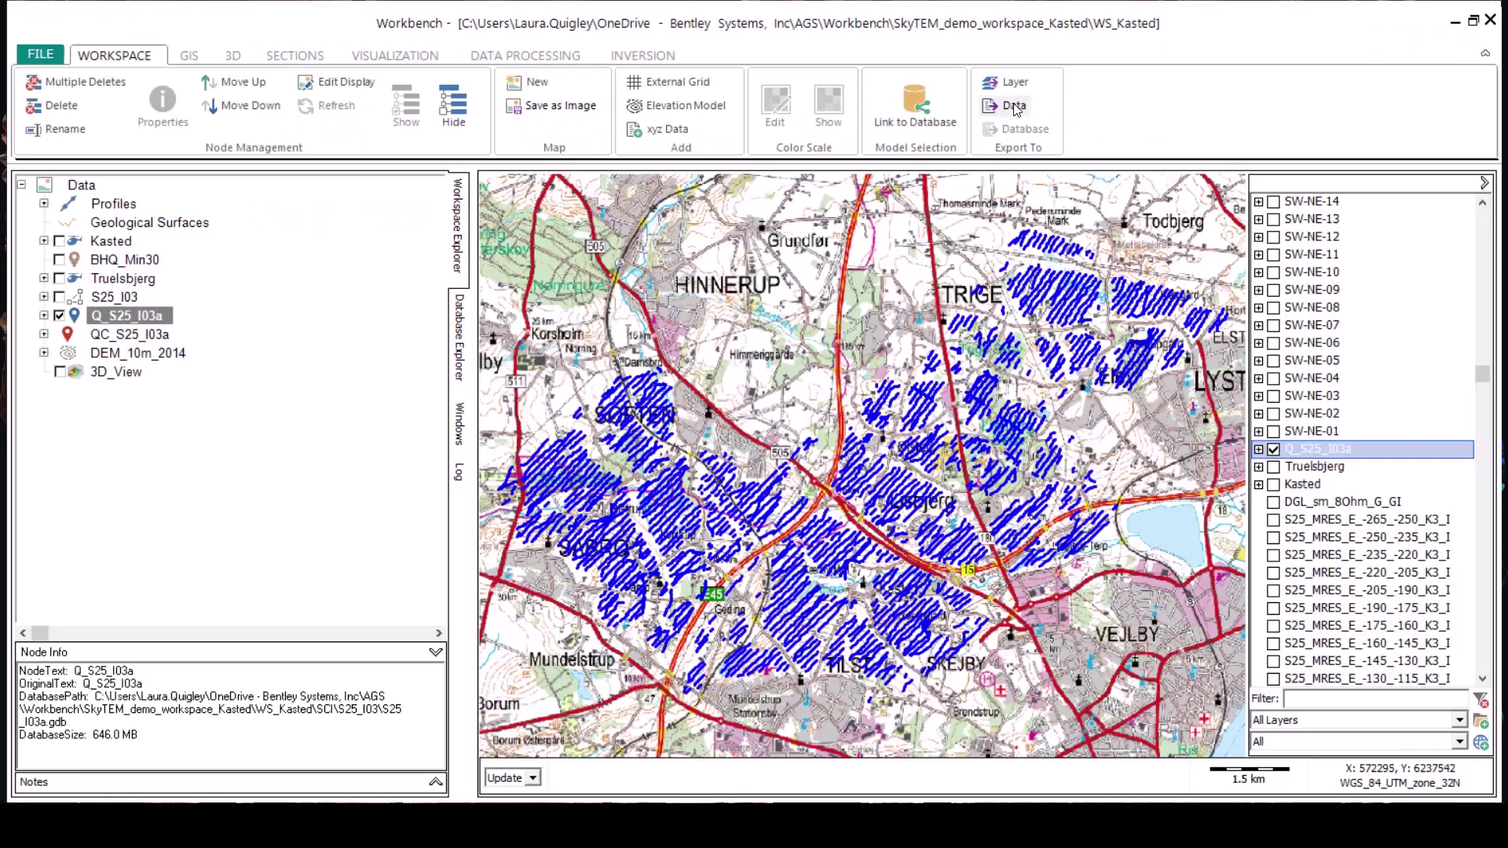
{"action": "left_click", "coordinate": [1013, 105]}
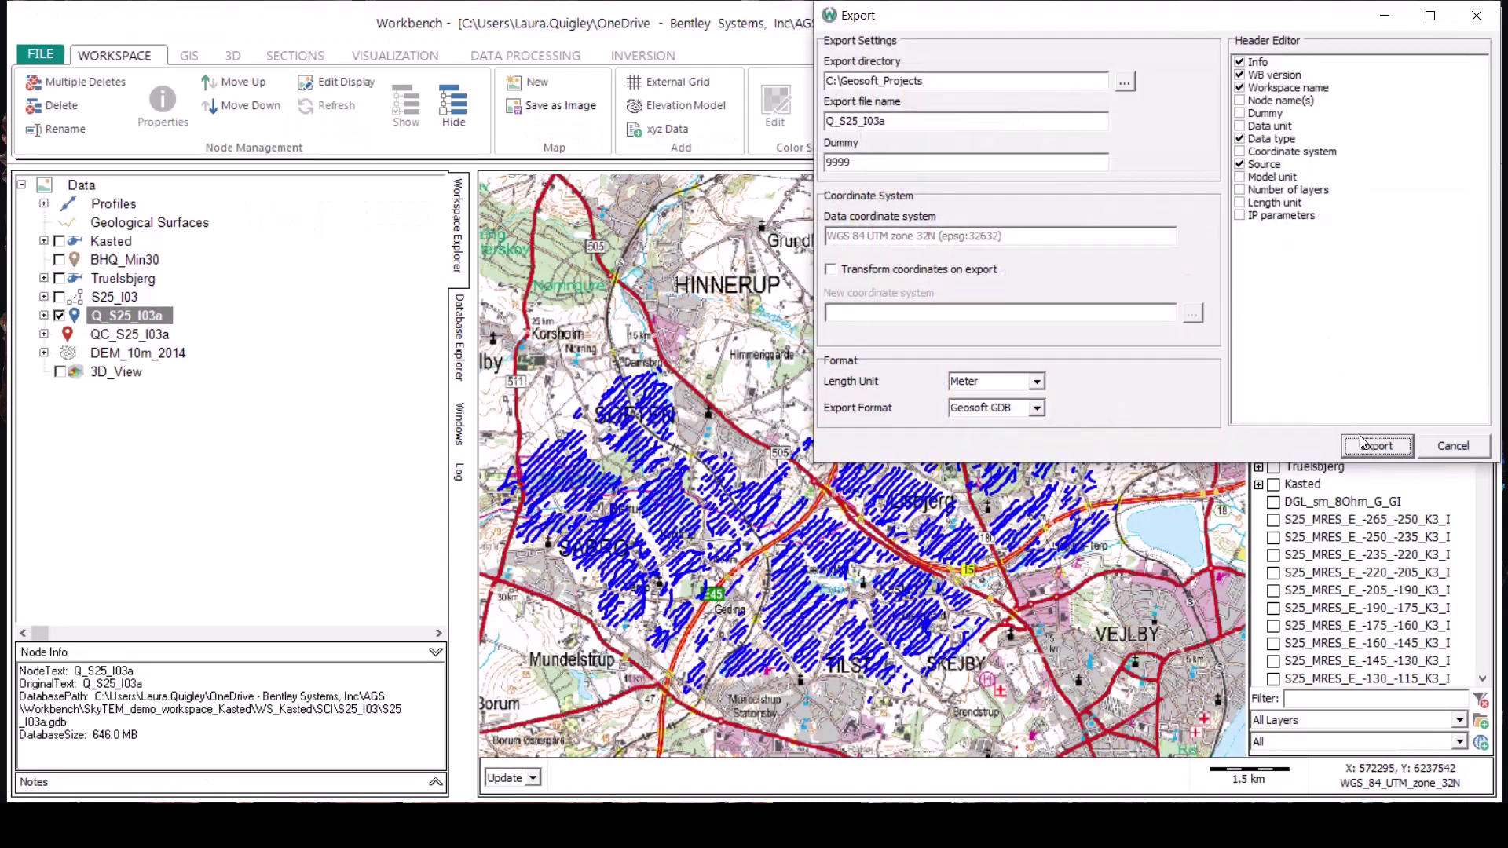
{"action": "left_click", "coordinate": [1376, 446]}
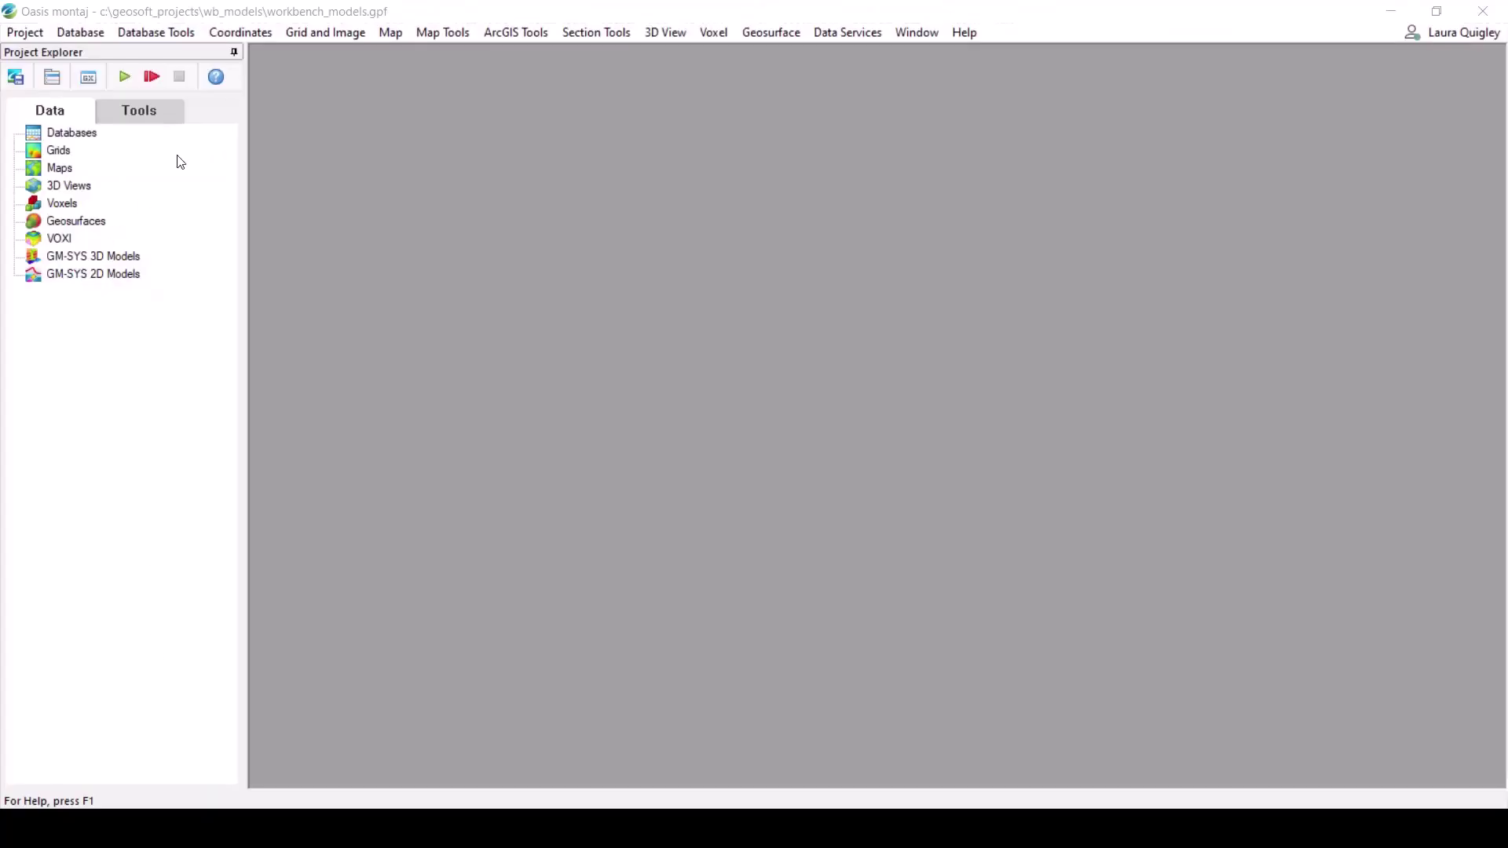
Switch to Oasis montaj, open the Q_S25_I03a_MOD.gdb database from the WB_Models folder and maximize its window
{"action": "right_click", "coordinate": [78, 134]}
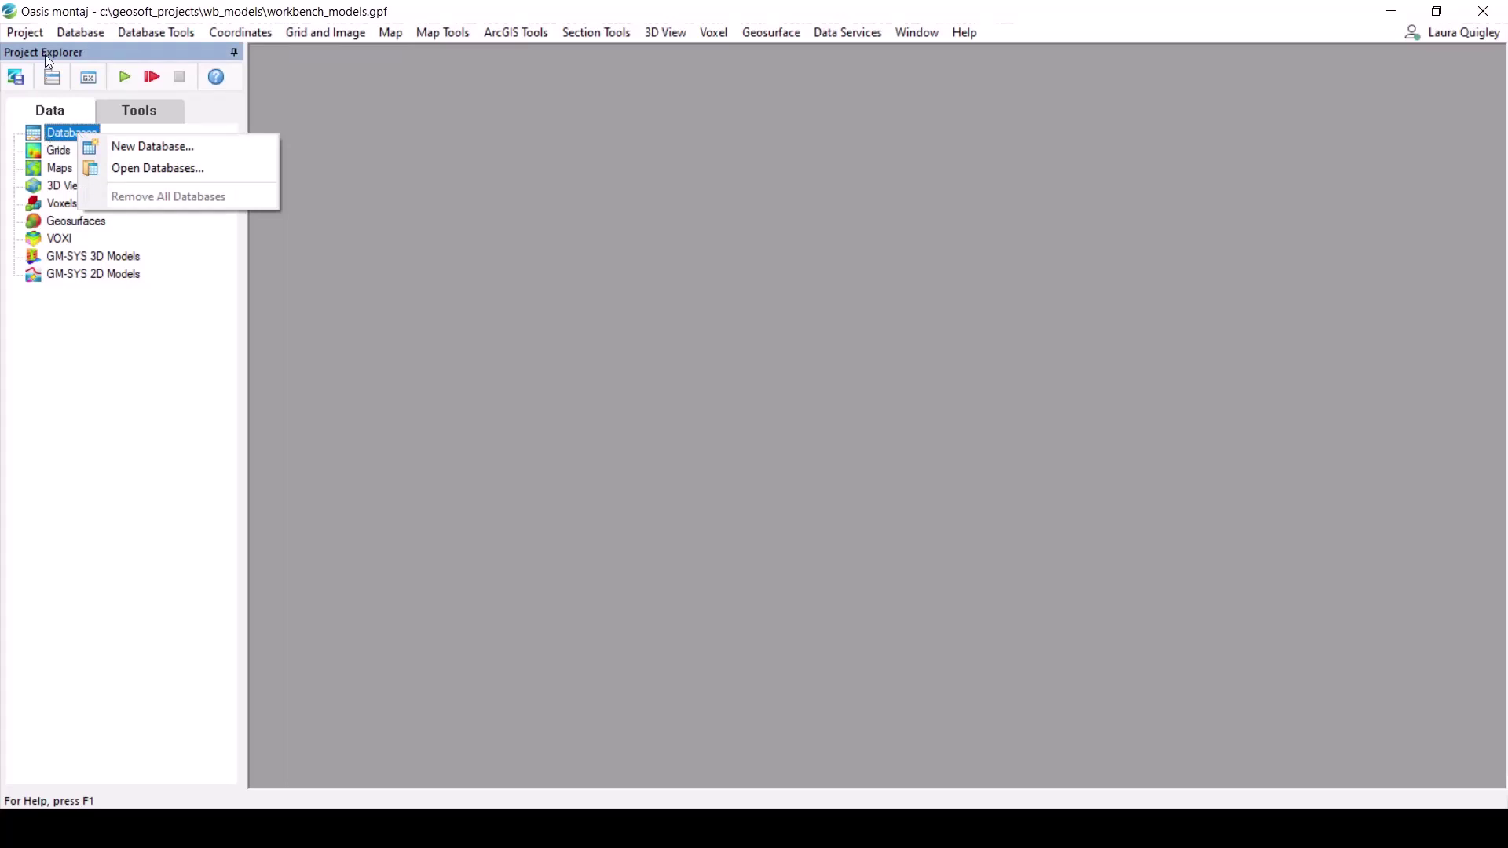
{"action": "left_click", "coordinate": [141, 168]}
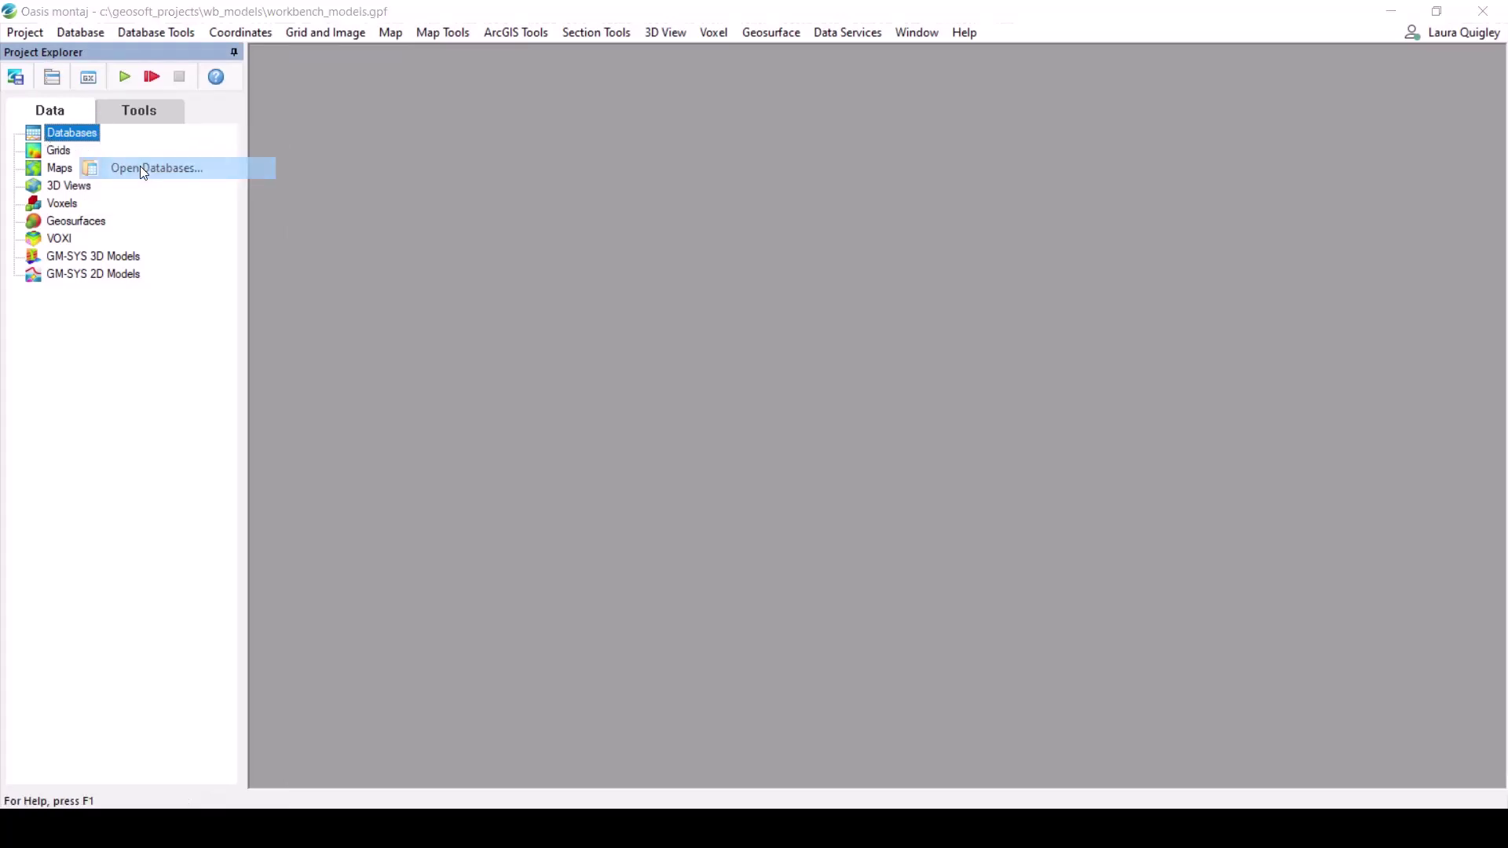
{"action": "left_click", "coordinate": [309, 179]}
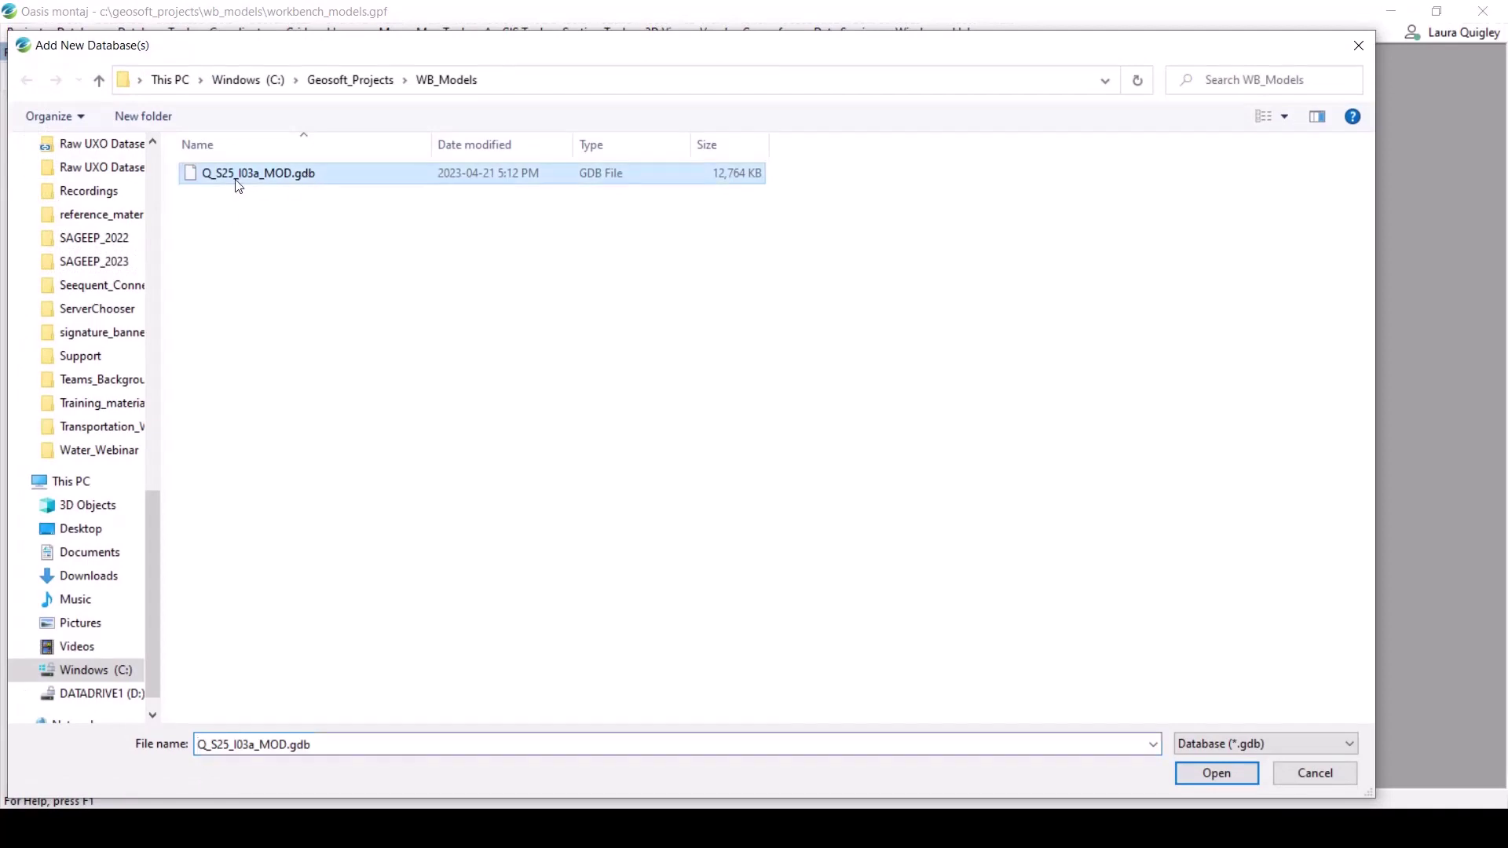
{"action": "left_click", "coordinate": [1253, 771]}
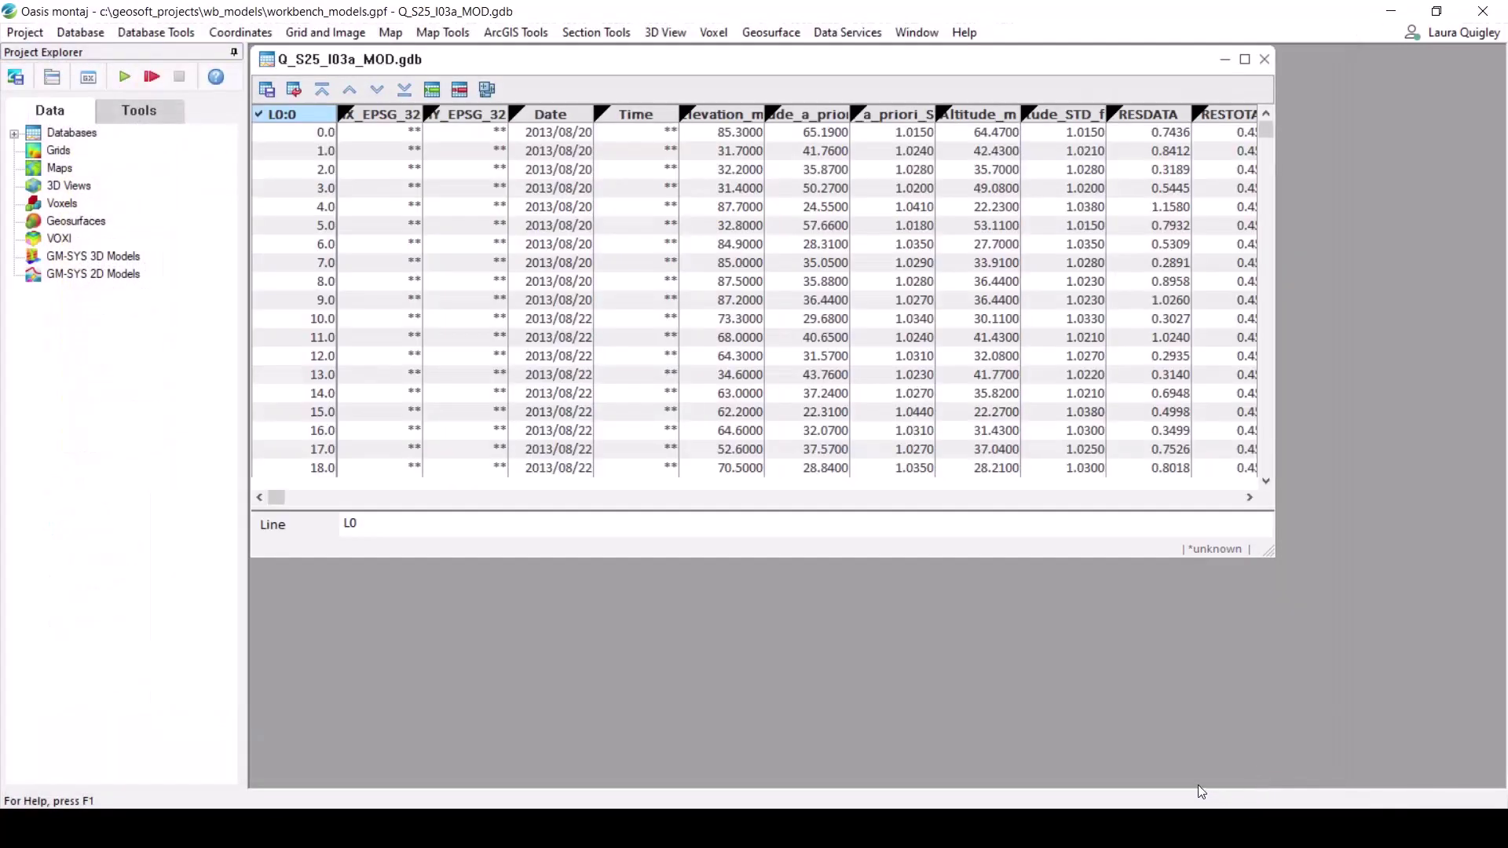
{"action": "left_click", "coordinate": [1244, 60]}
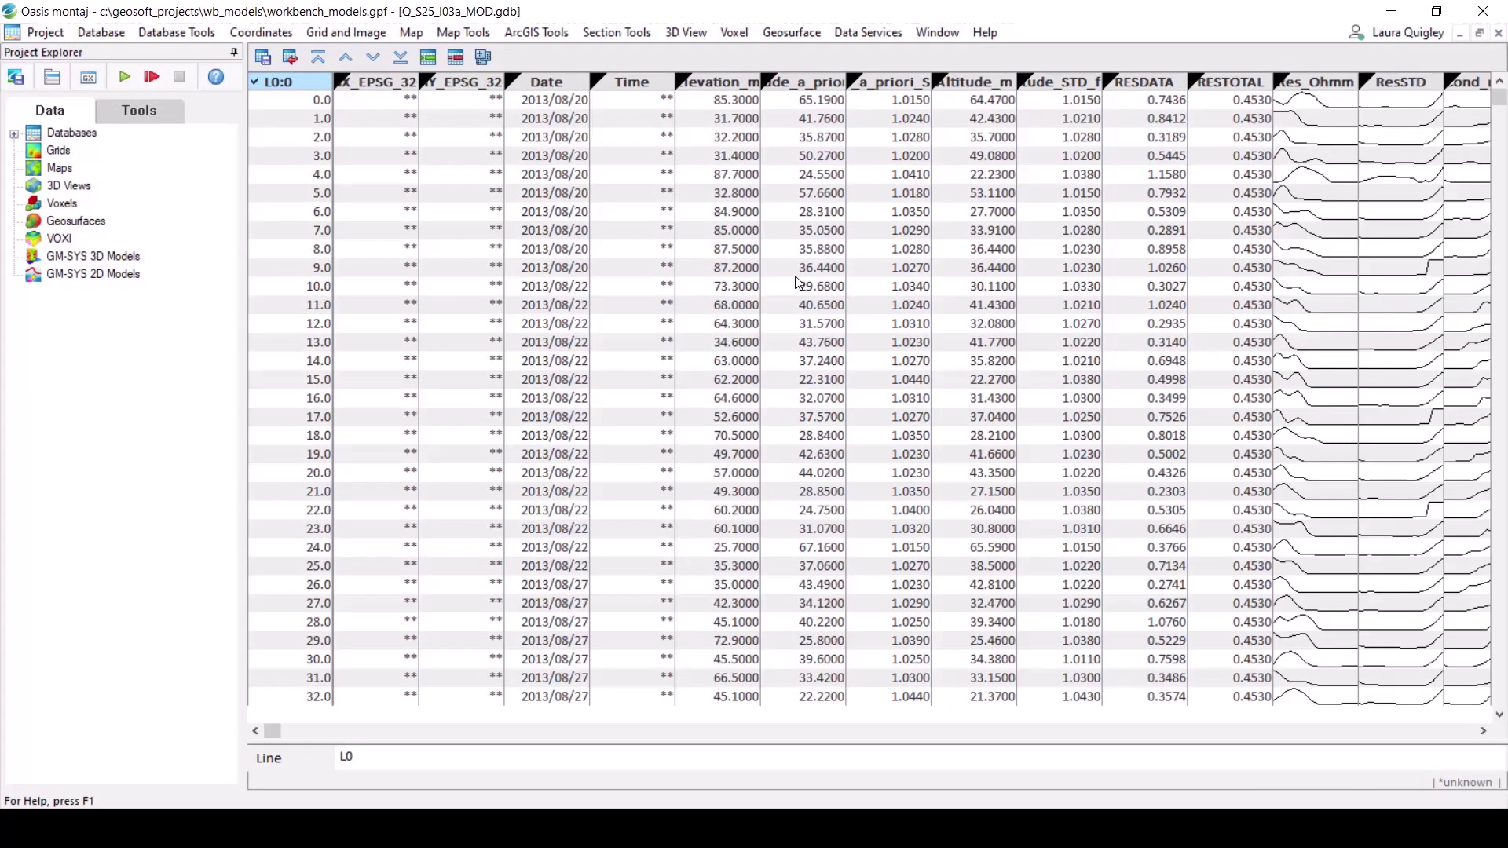
Step forward through the survey lines of the database to line L300701
{"action": "left_click", "coordinate": [374, 57]}
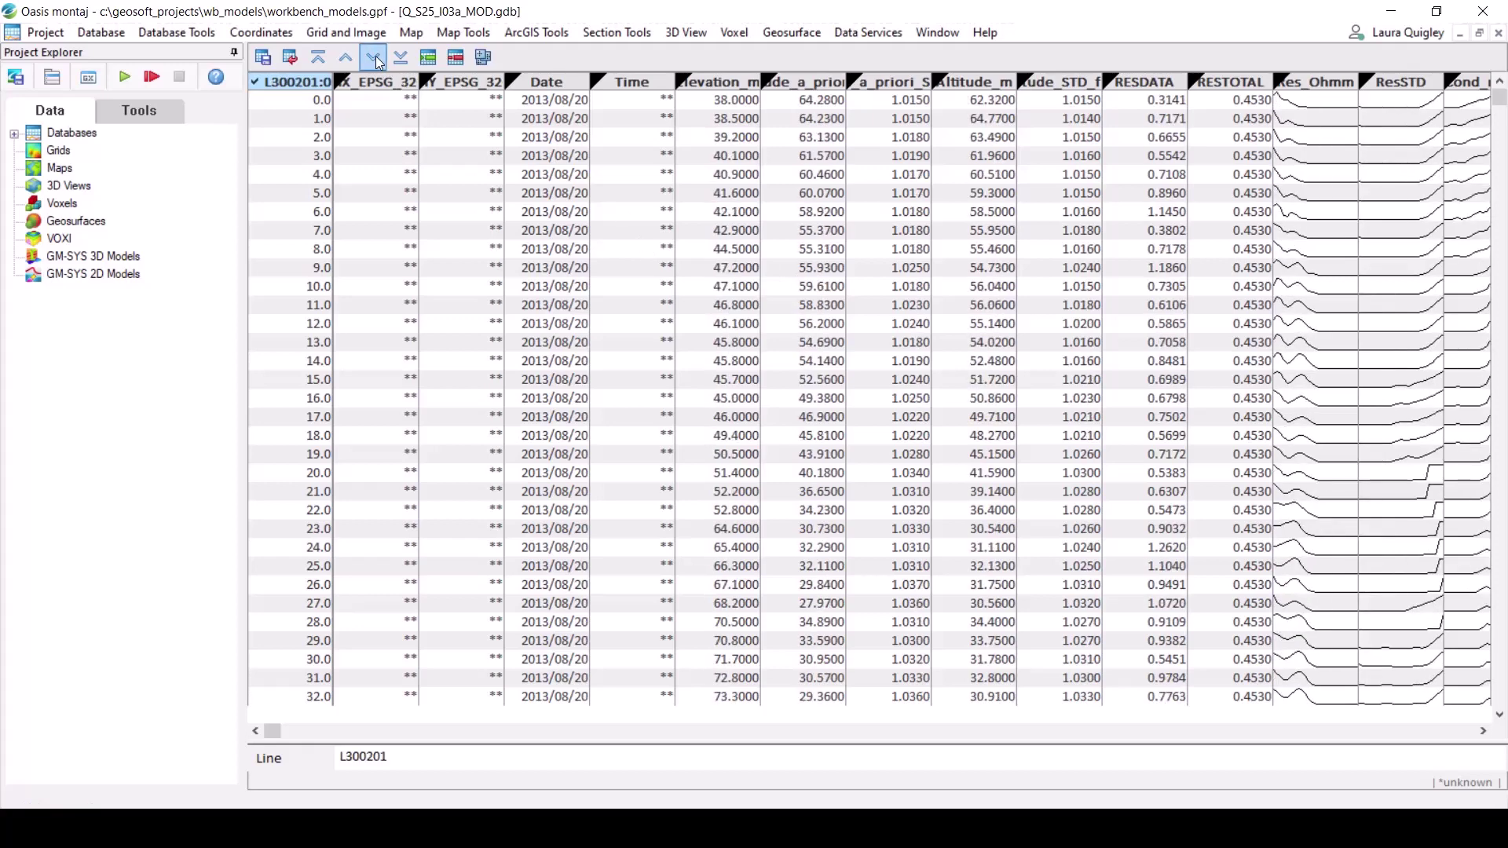
{"action": "left_click", "coordinate": [375, 56]}
{"action": "left_click", "coordinate": [375, 56]}
{"action": "left_click", "coordinate": [376, 56]}
{"action": "left_click", "coordinate": [376, 57]}
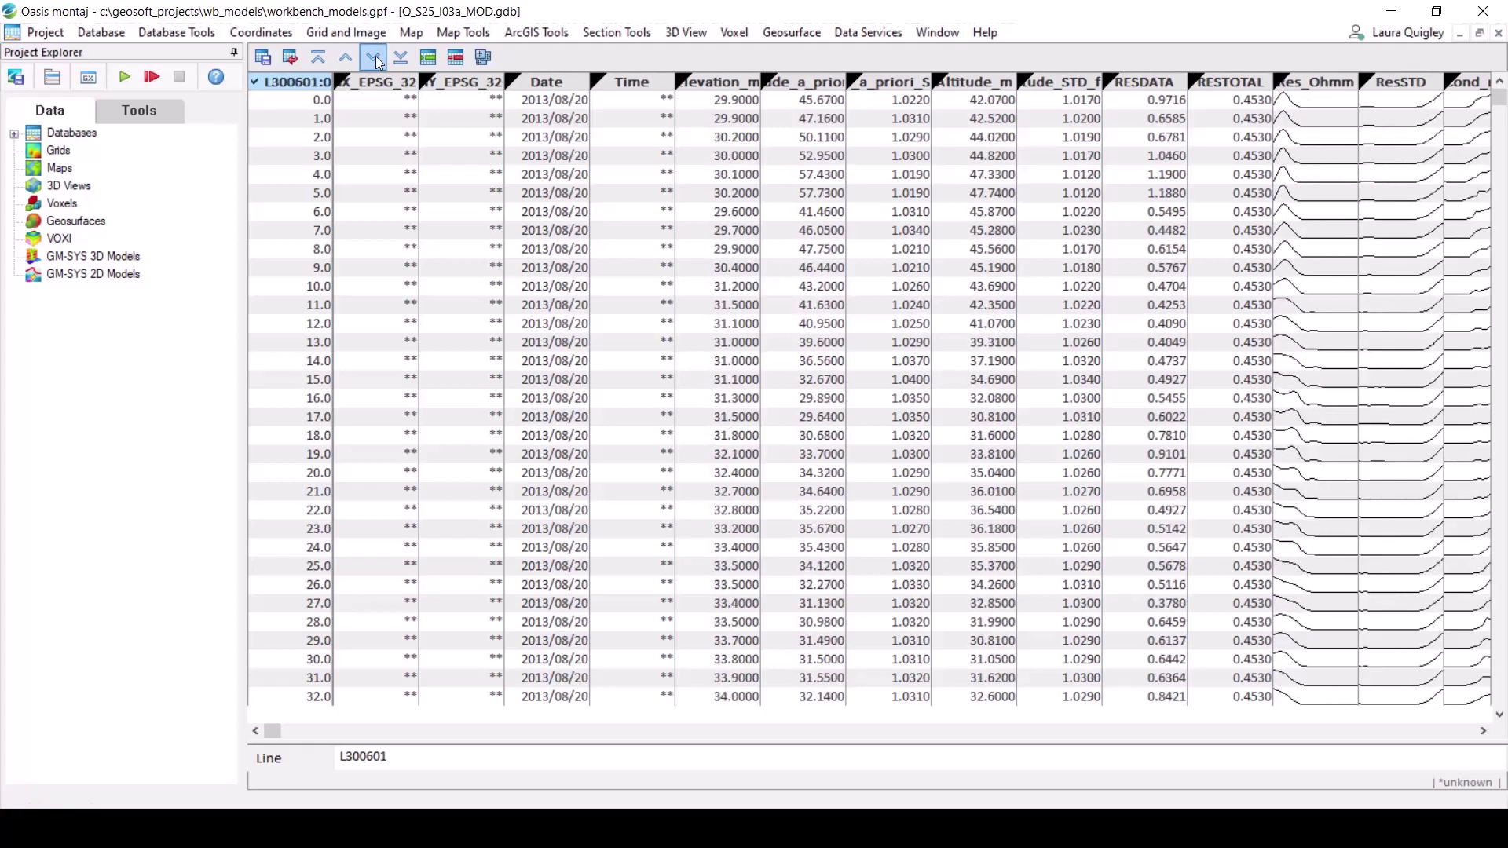
{"action": "left_click", "coordinate": [375, 57]}
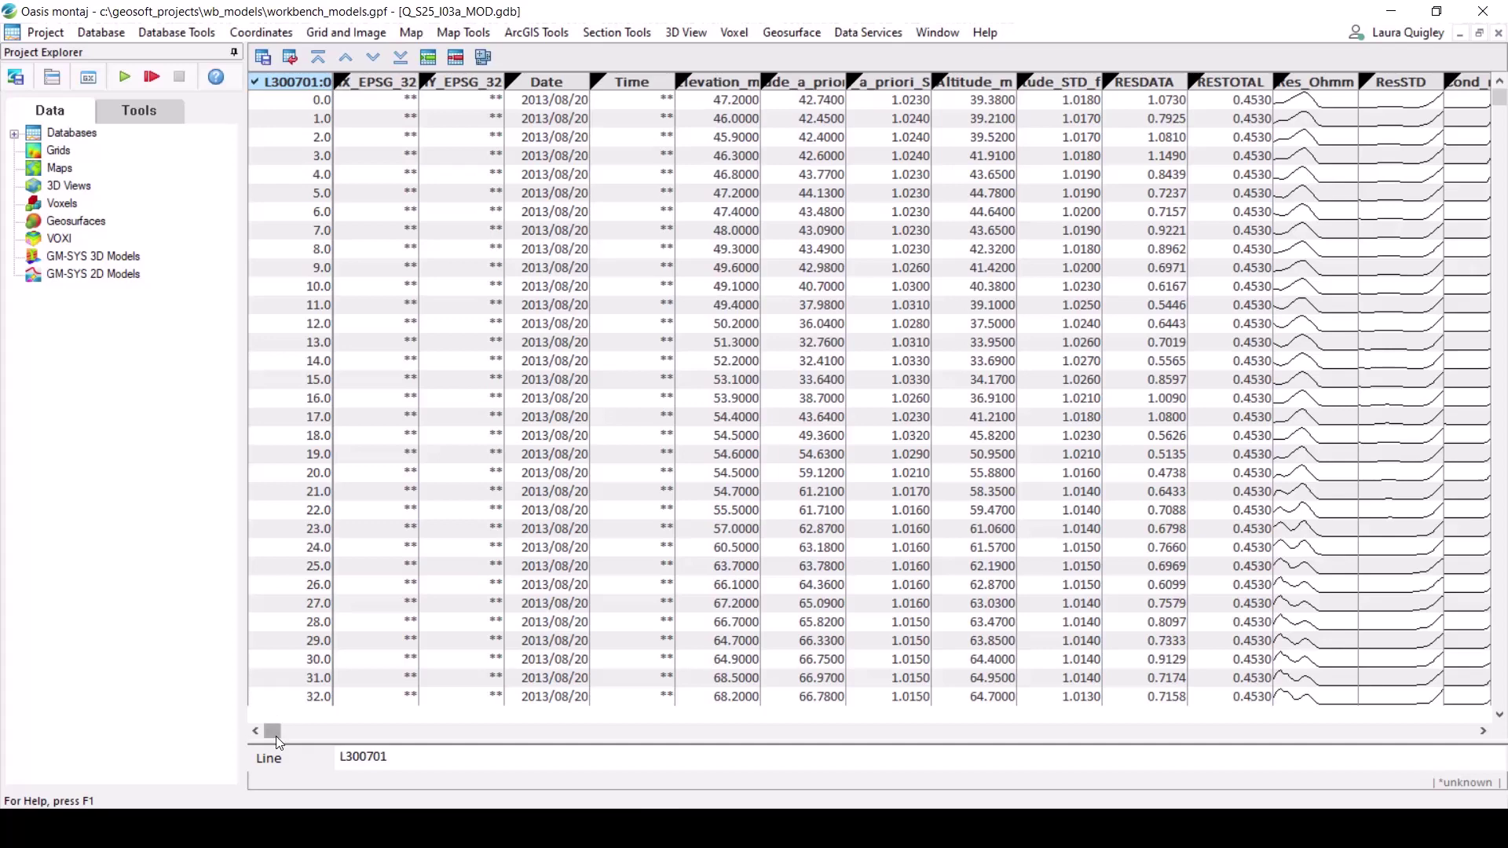
Widen the Res_Ohmm, Cond_mS_m and Depth_Cell_m array columns and the UTMX_EPSG_32632 and UTMY_EPSG_32632 coordinate columns
{"action": "left_click_drag", "start_coordinate": [276, 736], "coordinate": [364, 746]}
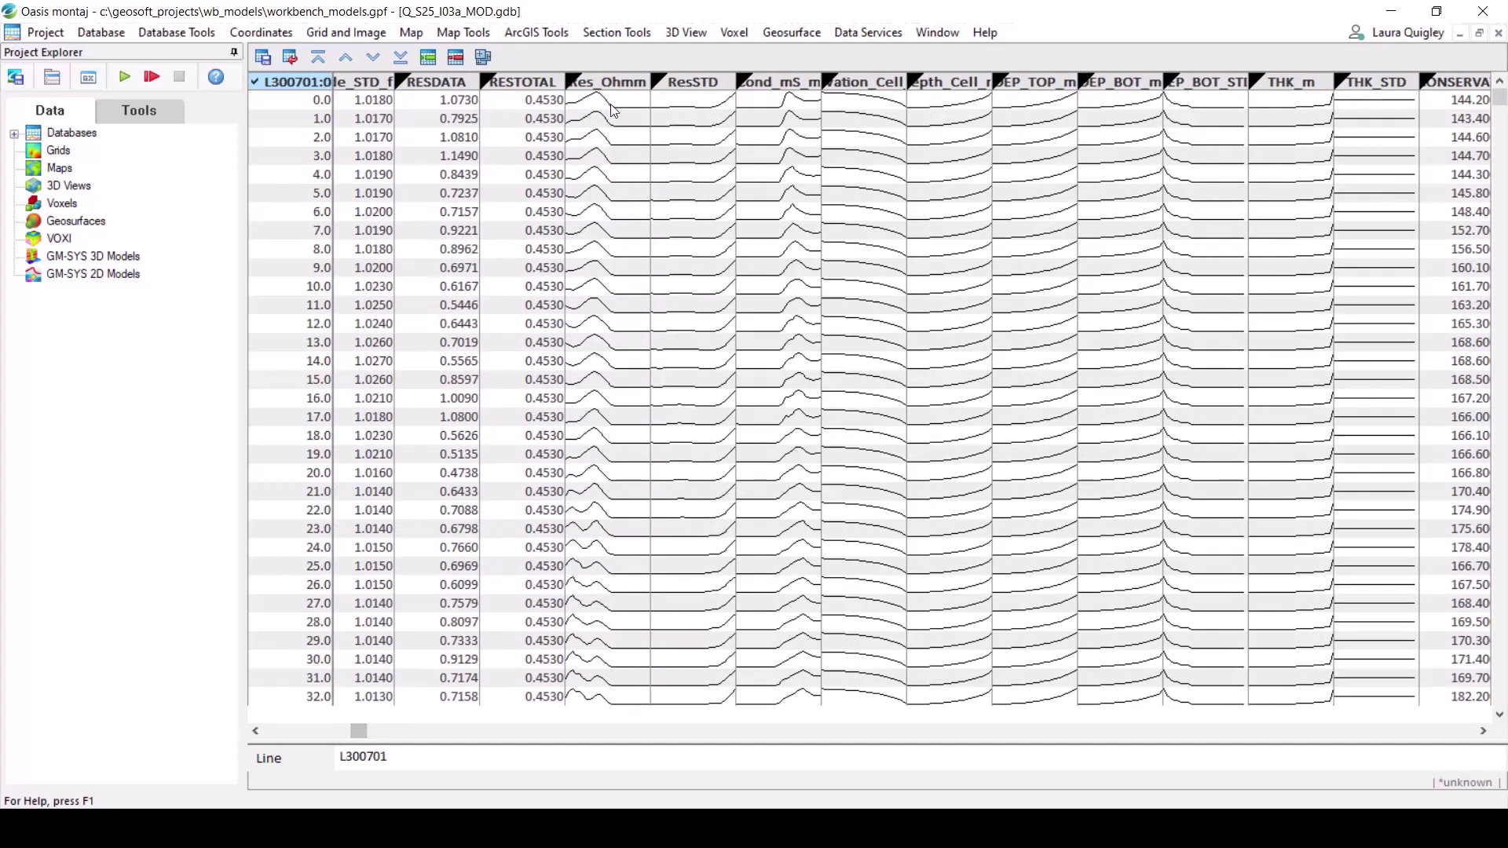
{"action": "left_click_drag", "start_coordinate": [651, 79], "coordinate": [713, 78]}
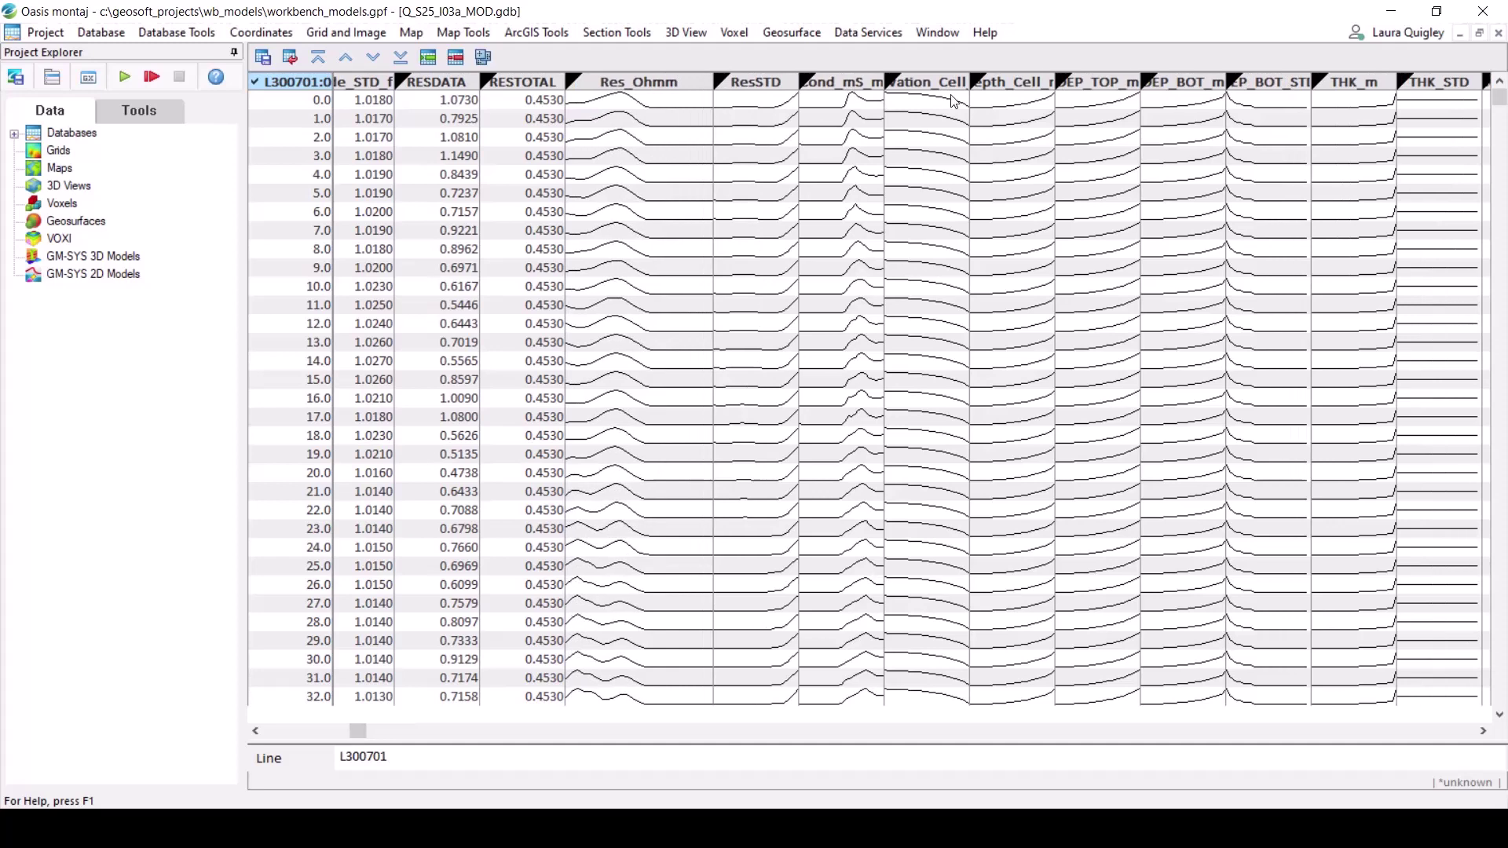
{"action": "double_click", "coordinate": [884, 79]}
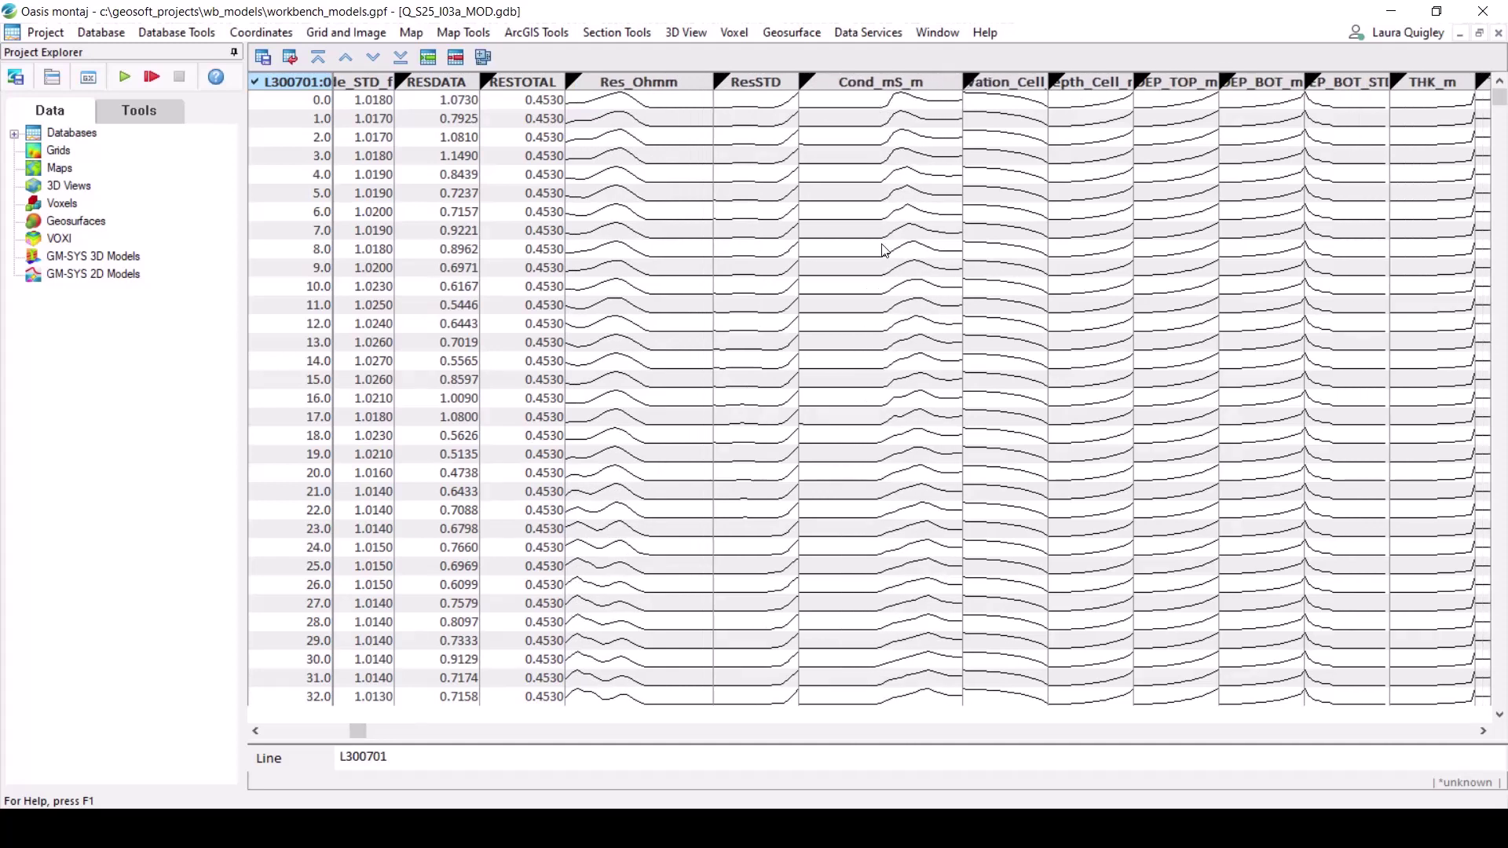
{"action": "left_click_drag", "start_coordinate": [1133, 81], "coordinate": [1170, 83]}
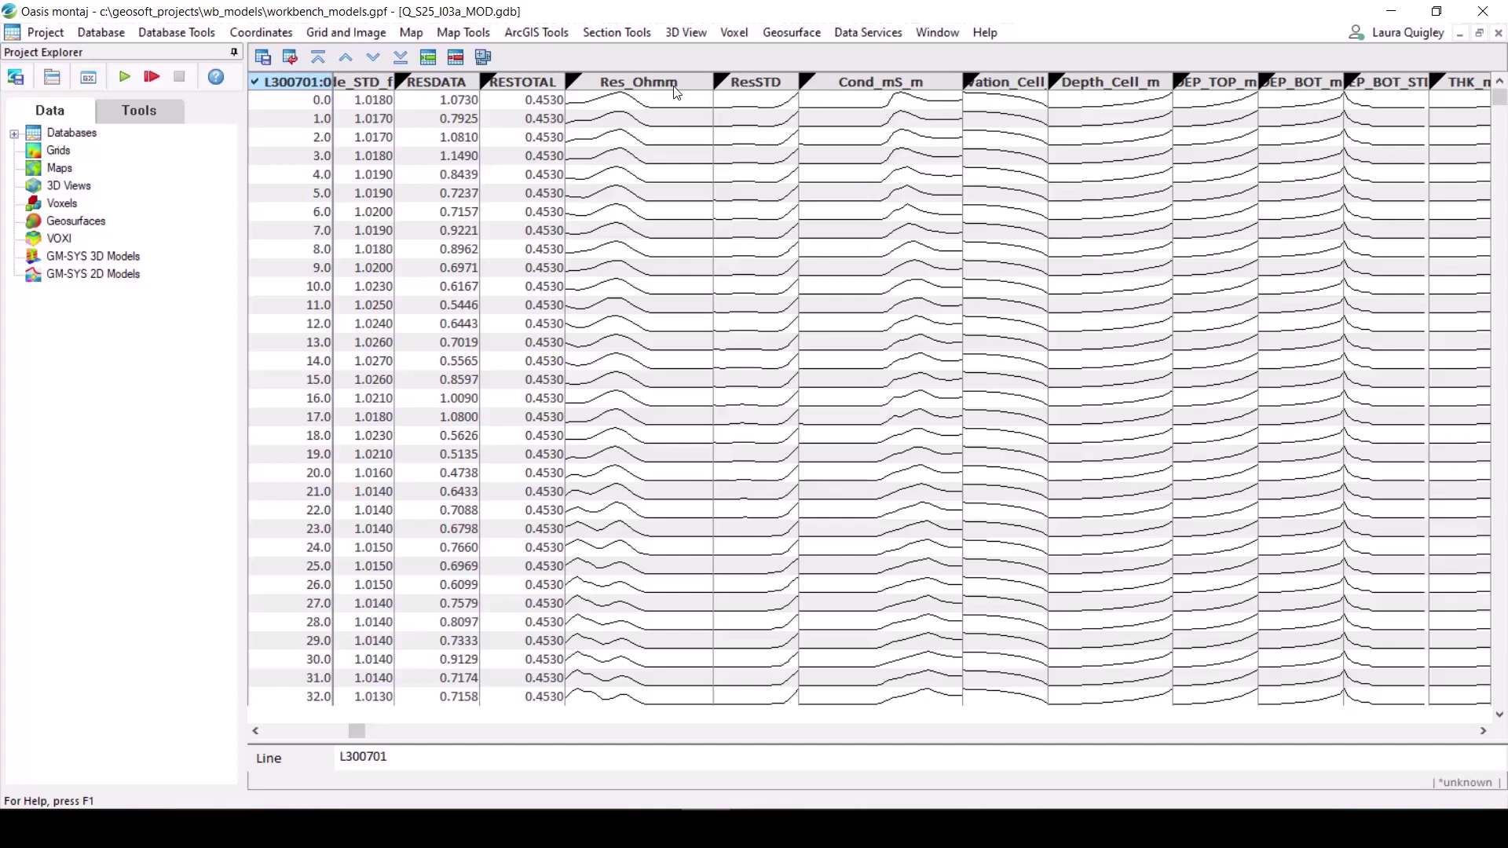
{"action": "left_click_drag", "start_coordinate": [353, 729], "coordinate": [253, 733]}
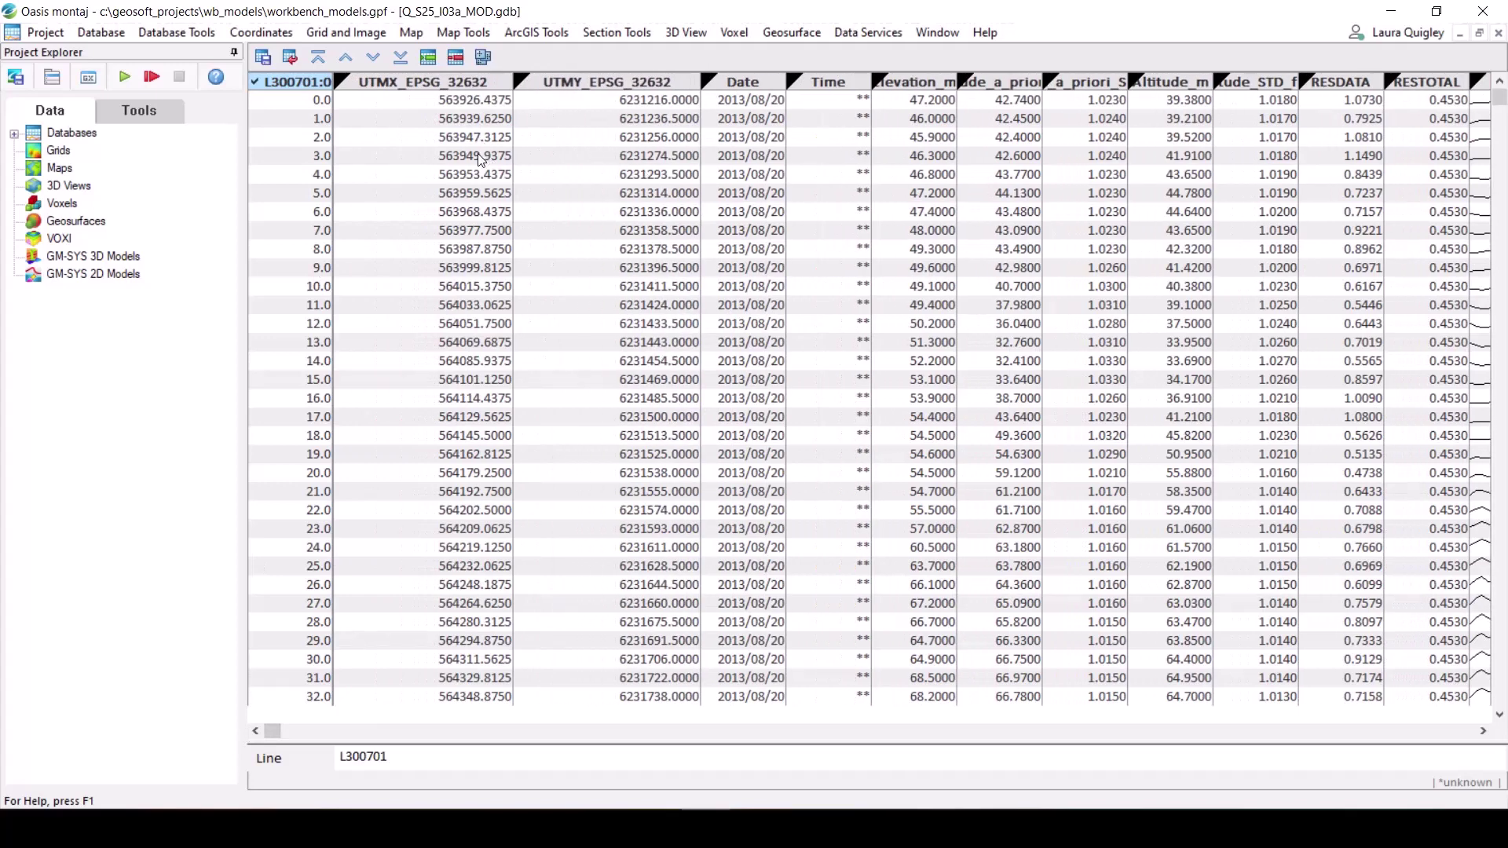
Set the database's current X to the UTMX_EPSG_32632 channel and current Y to the UTMY_EPSG_32632 channel
{"action": "left_click", "coordinate": [271, 35]}
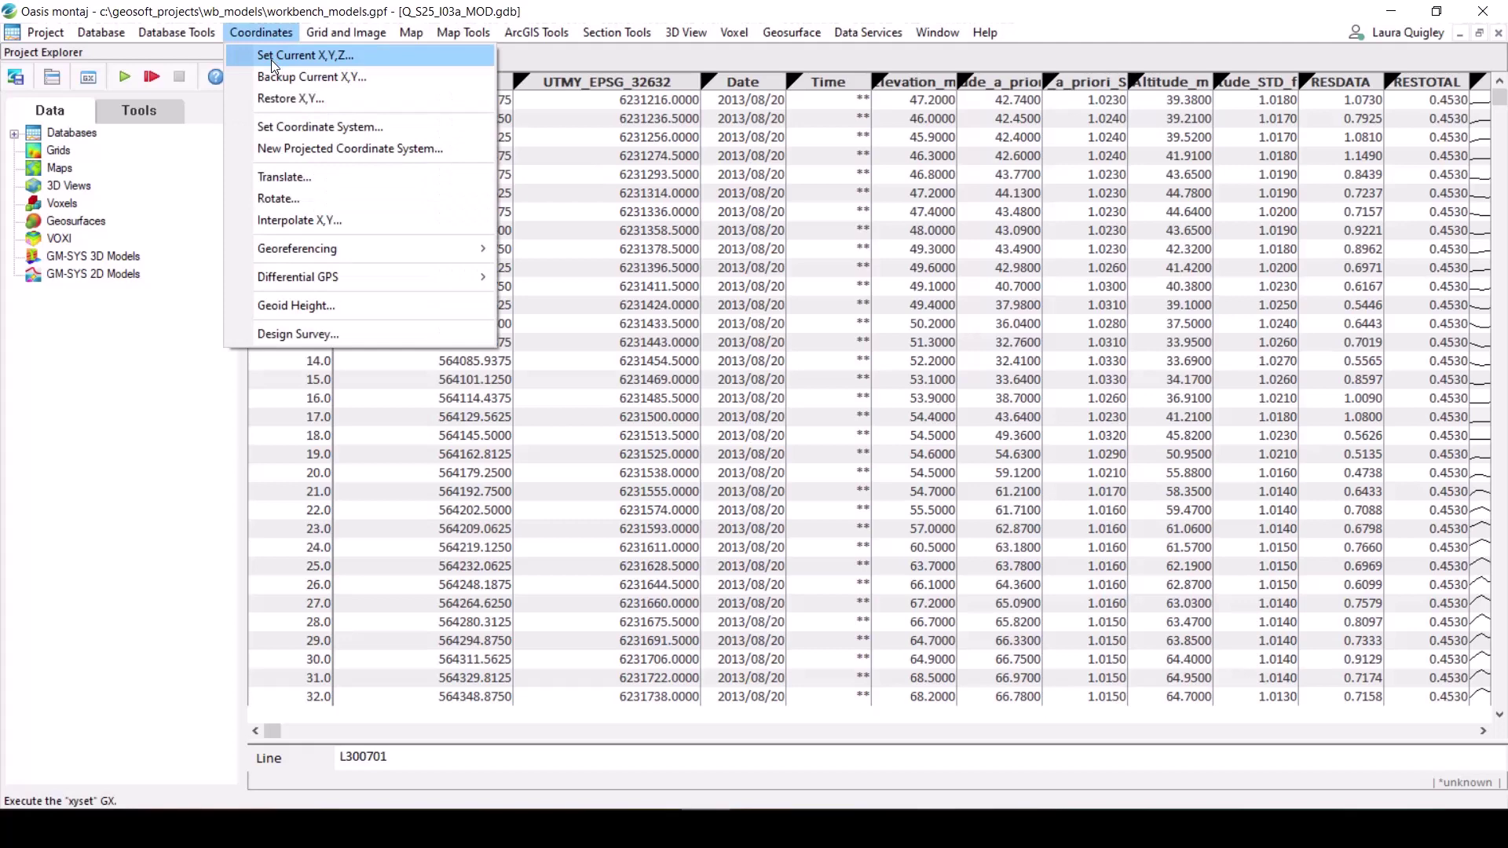
{"action": "left_click", "coordinate": [271, 55]}
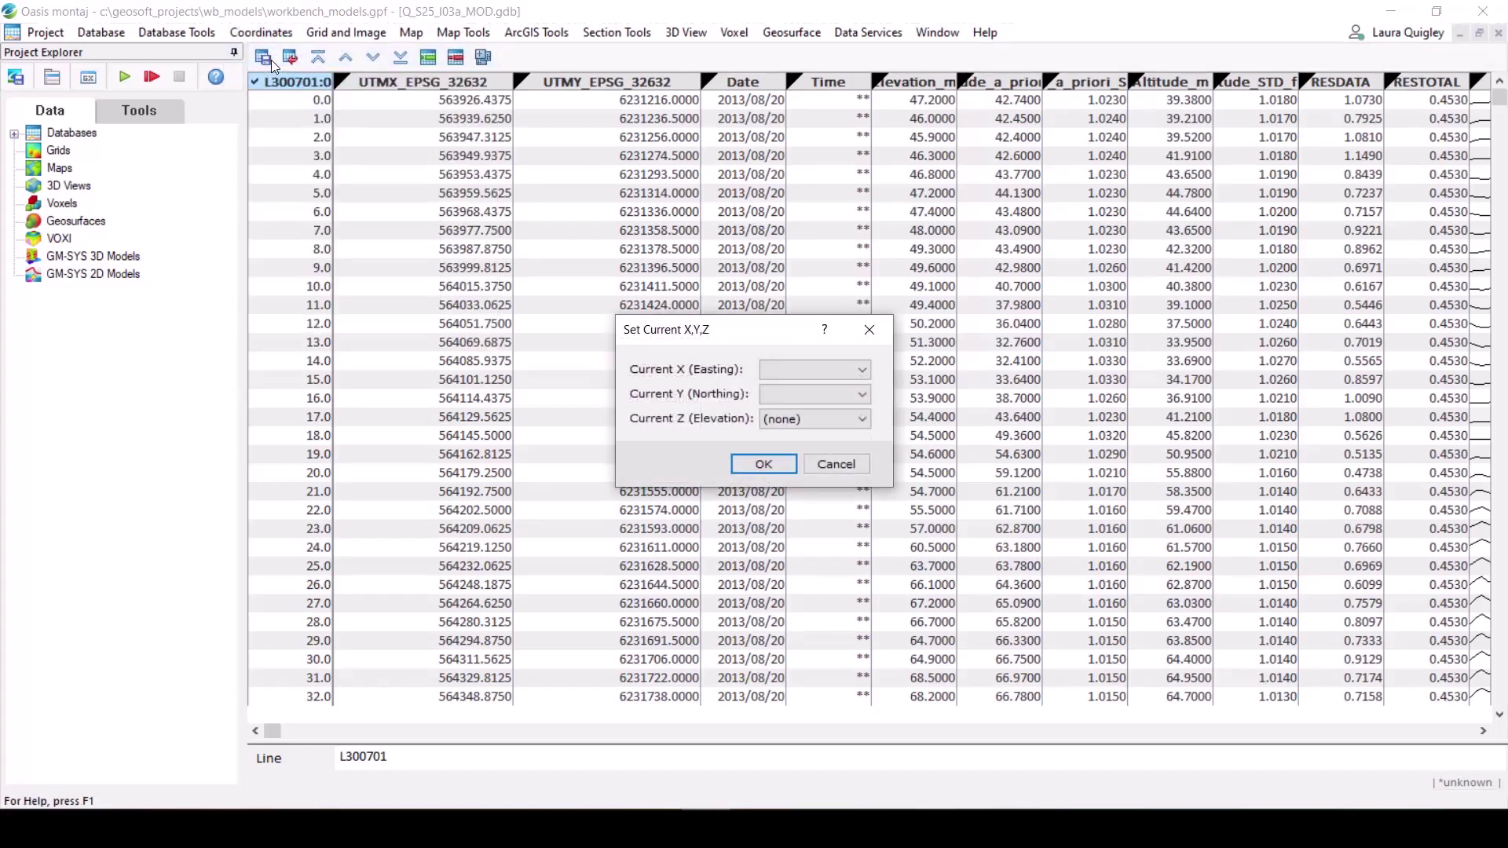
{"action": "left_click", "coordinate": [834, 370]}
{"action": "left_click", "coordinate": [825, 655]}
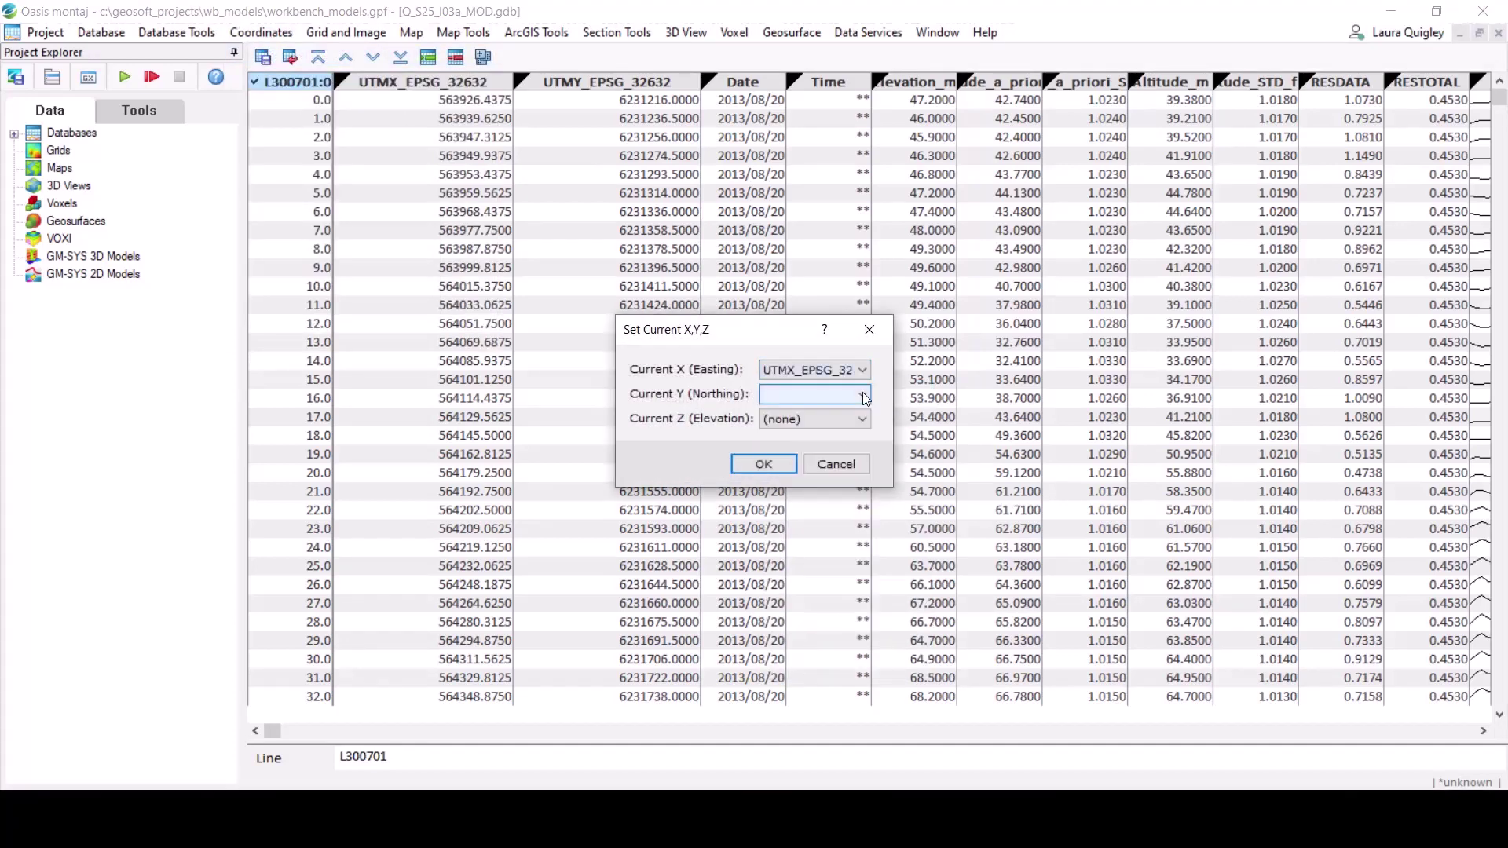
{"action": "left_click", "coordinate": [864, 395]}
{"action": "left_click", "coordinate": [817, 696]}
{"action": "left_click", "coordinate": [762, 464]}
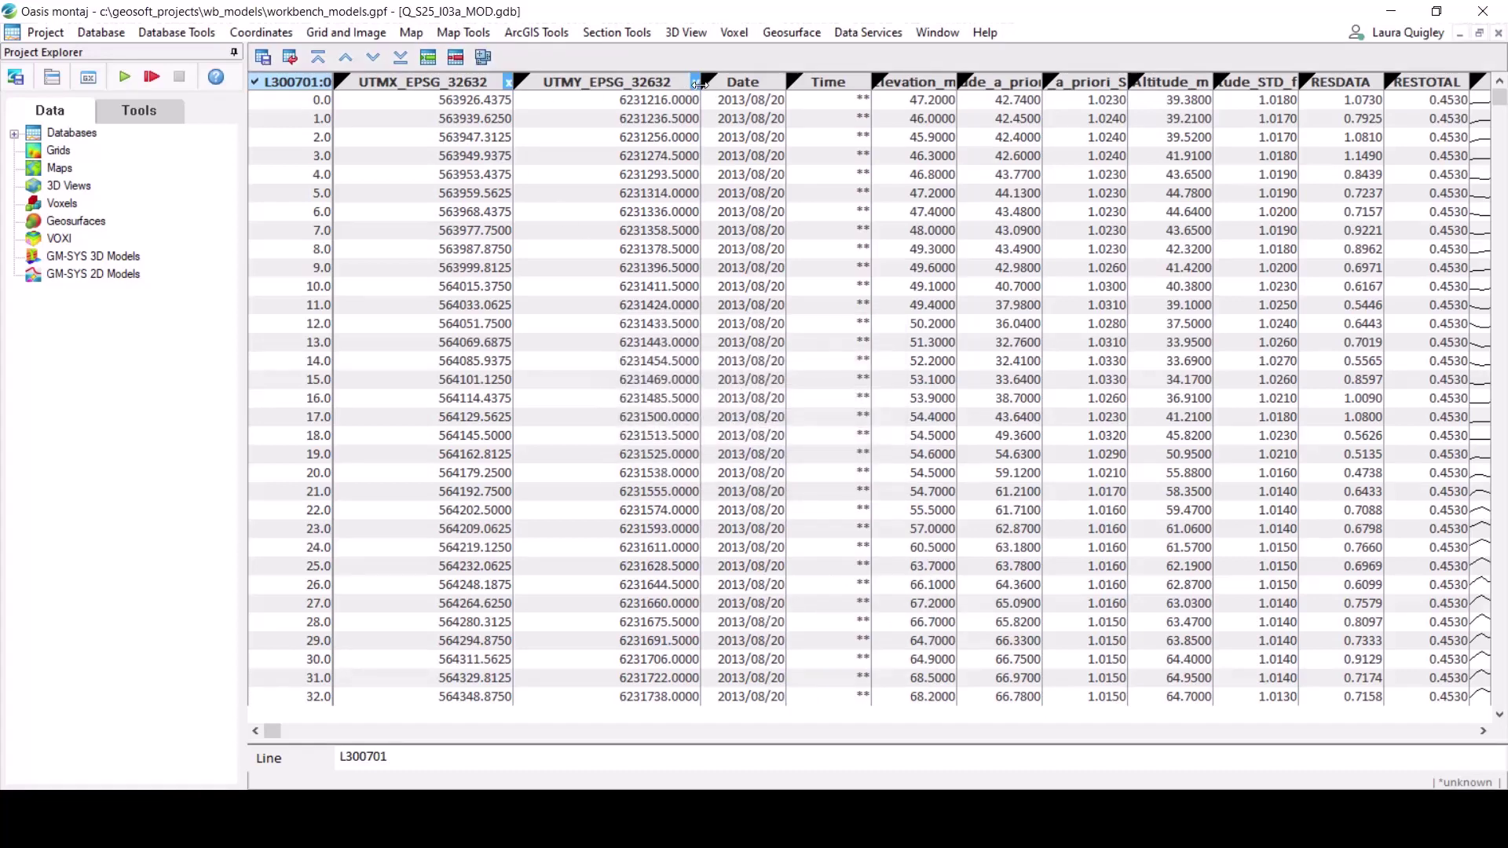
Start creating a section from the database for the displayed line, using Res_Ohmm as the data array and Depth_Cell_m as the depth array
{"action": "left_click", "coordinate": [626, 35]}
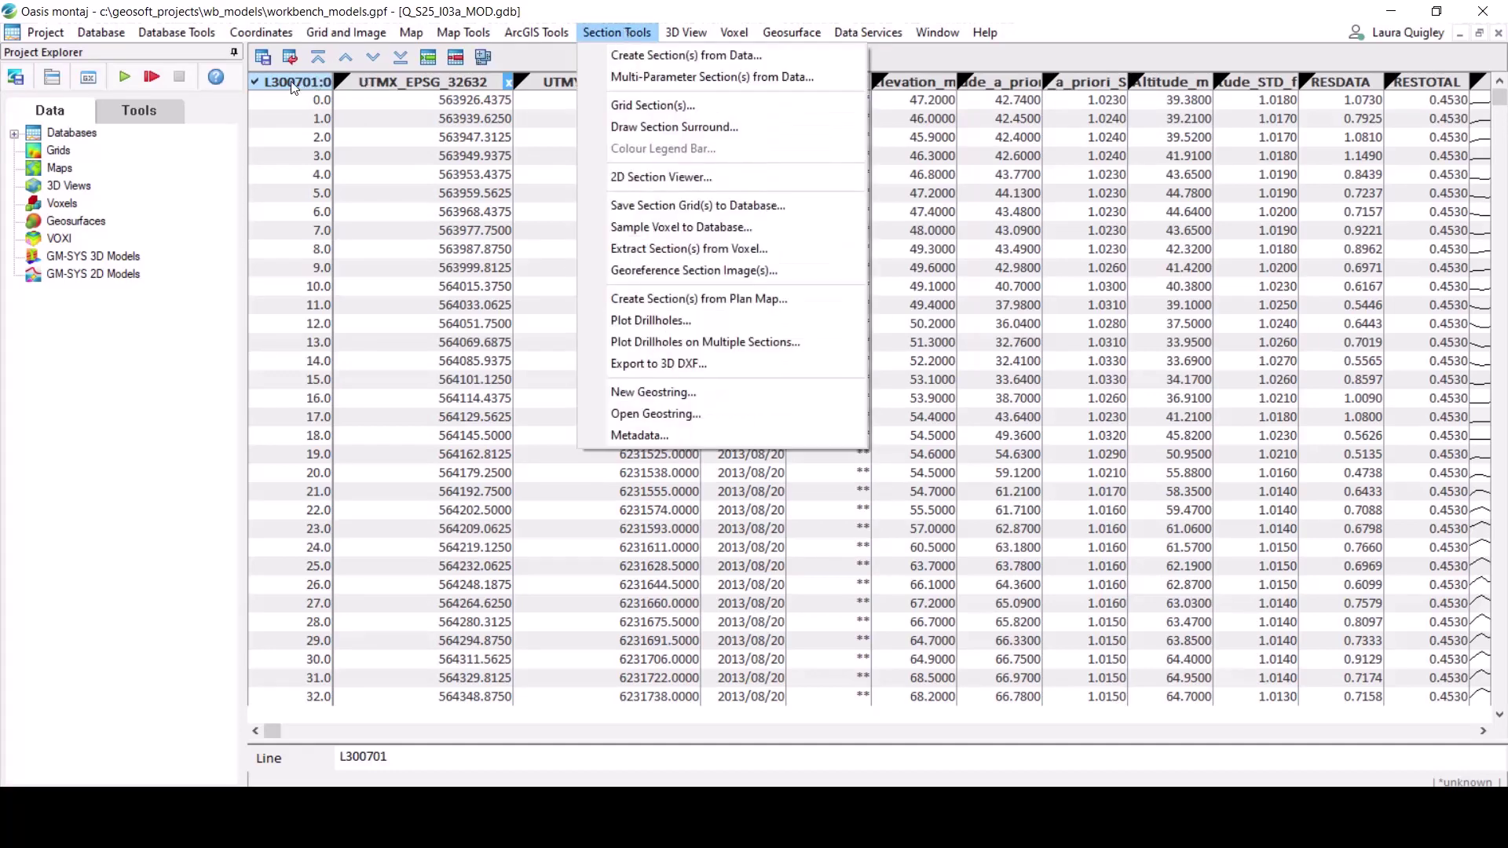
{"action": "left_click", "coordinate": [659, 55]}
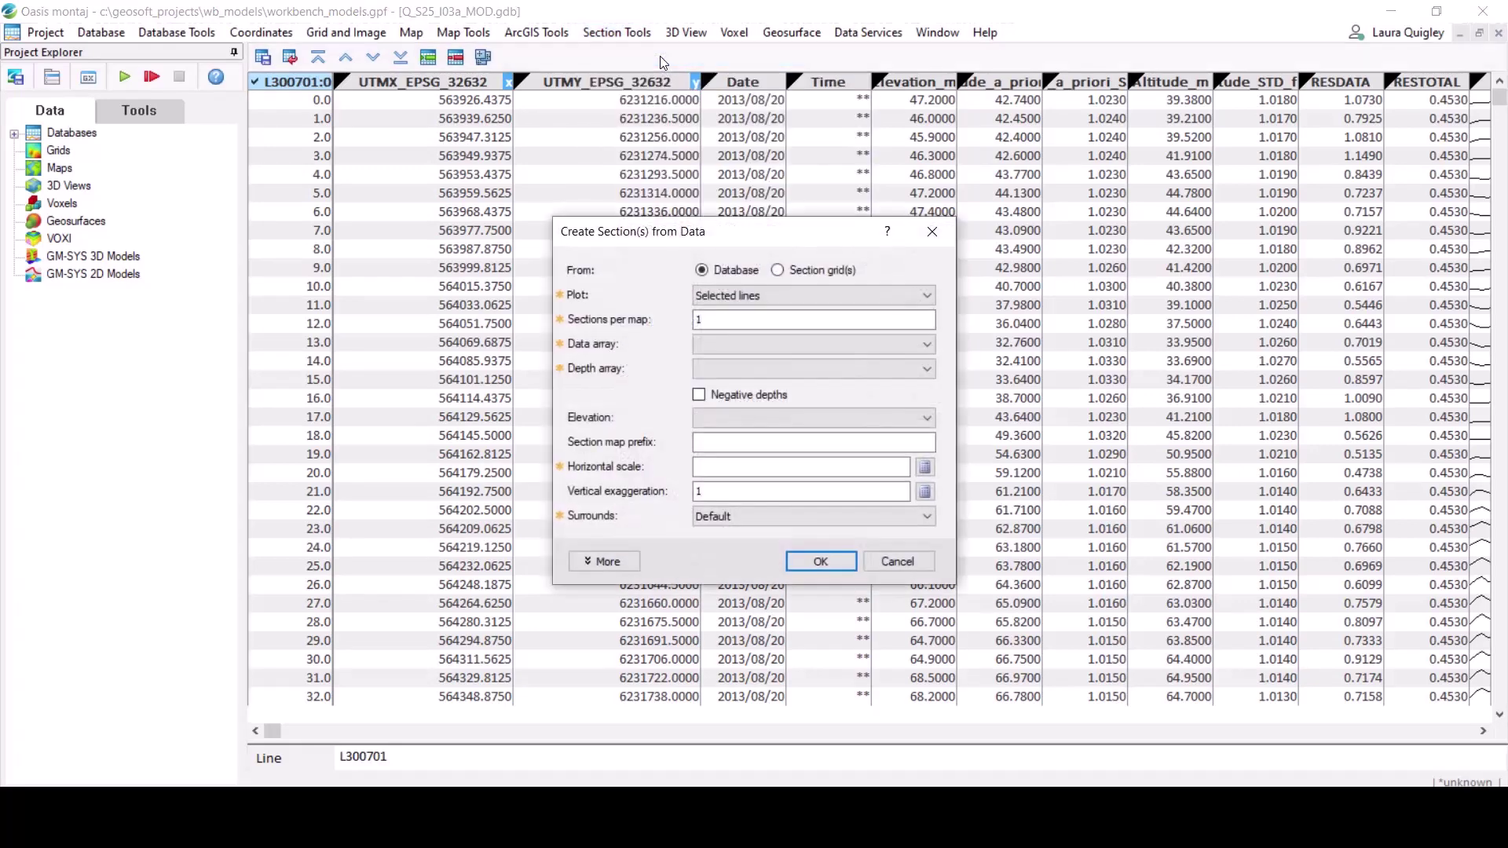
{"action": "left_click", "coordinate": [720, 298]}
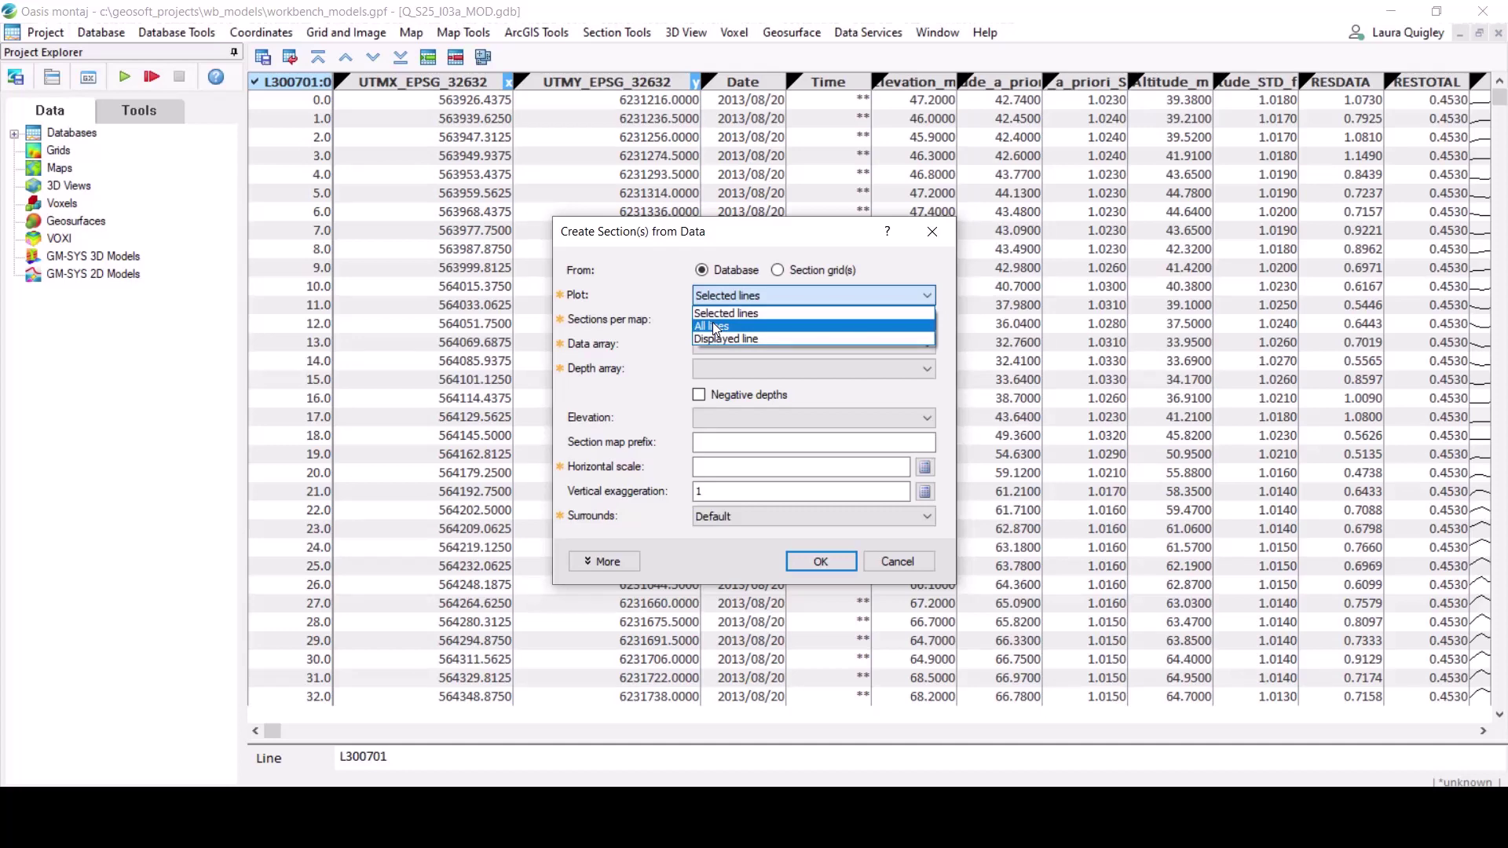
{"action": "left_click", "coordinate": [713, 339]}
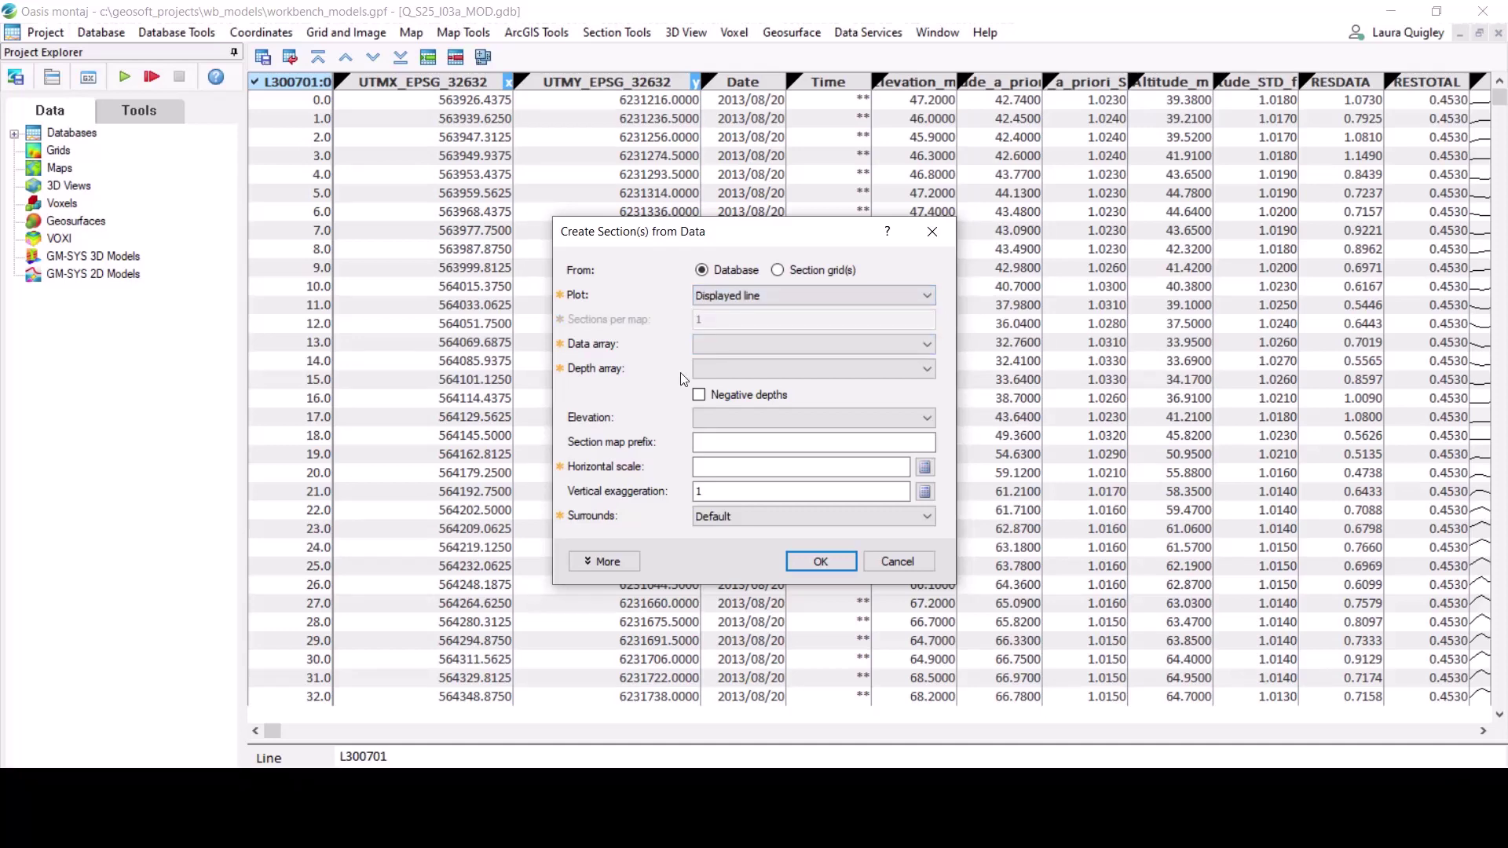
{"action": "left_click", "coordinate": [706, 346]}
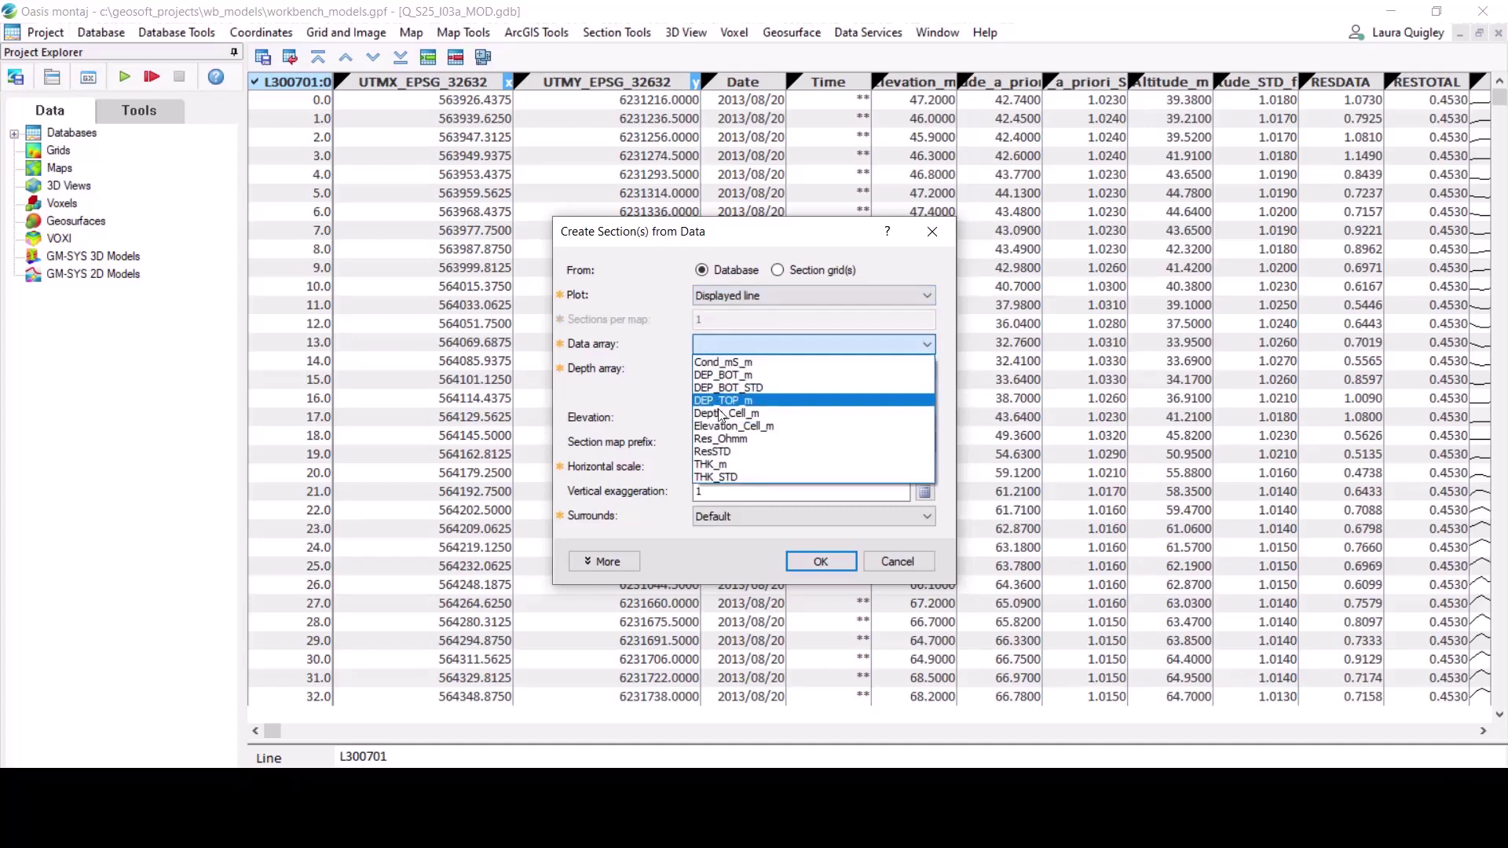
{"action": "left_click", "coordinate": [720, 437]}
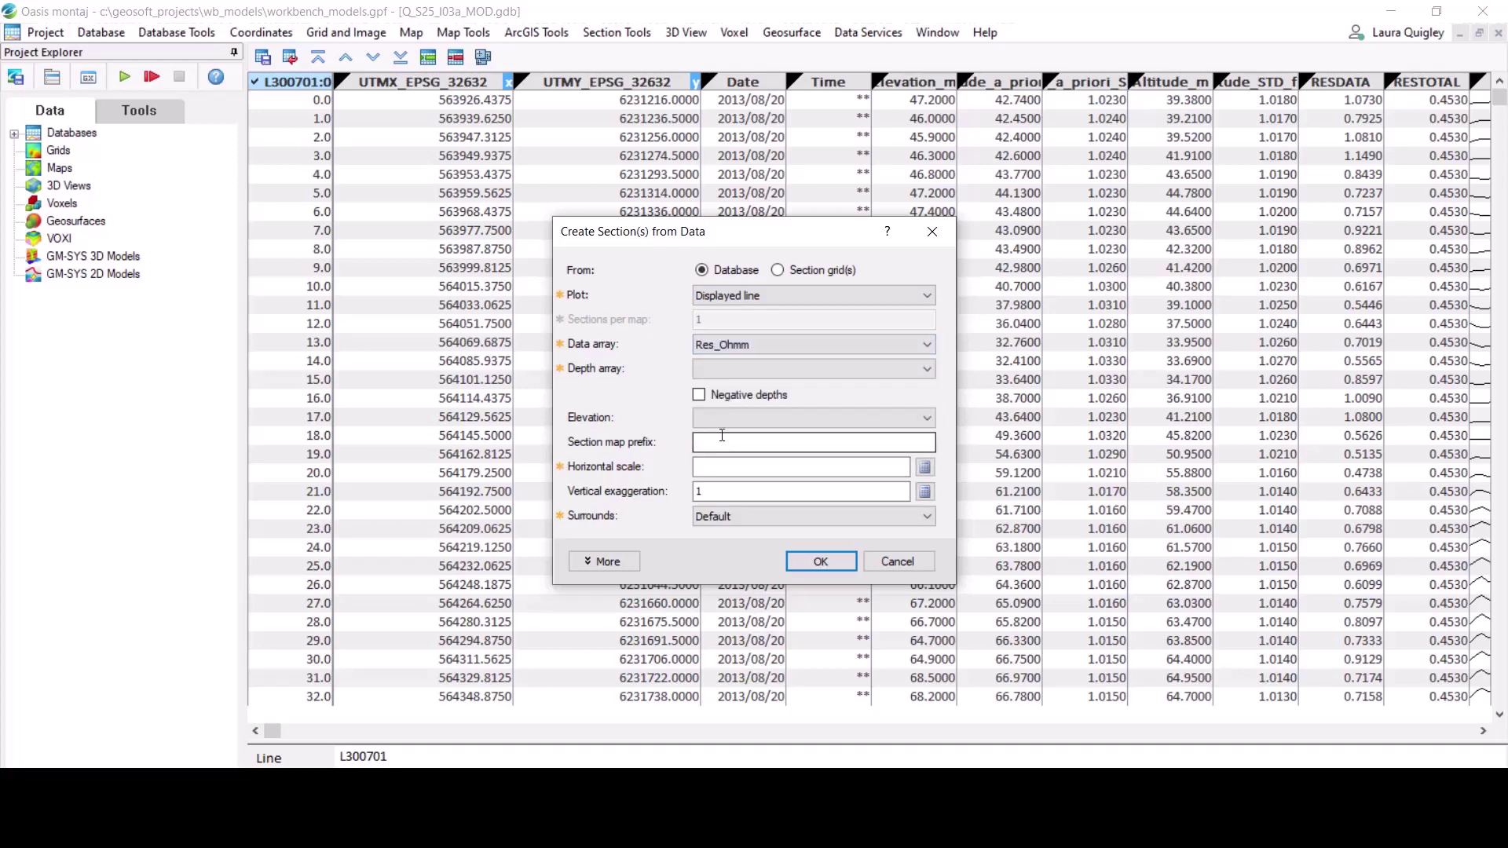
{"action": "left_click", "coordinate": [730, 369]}
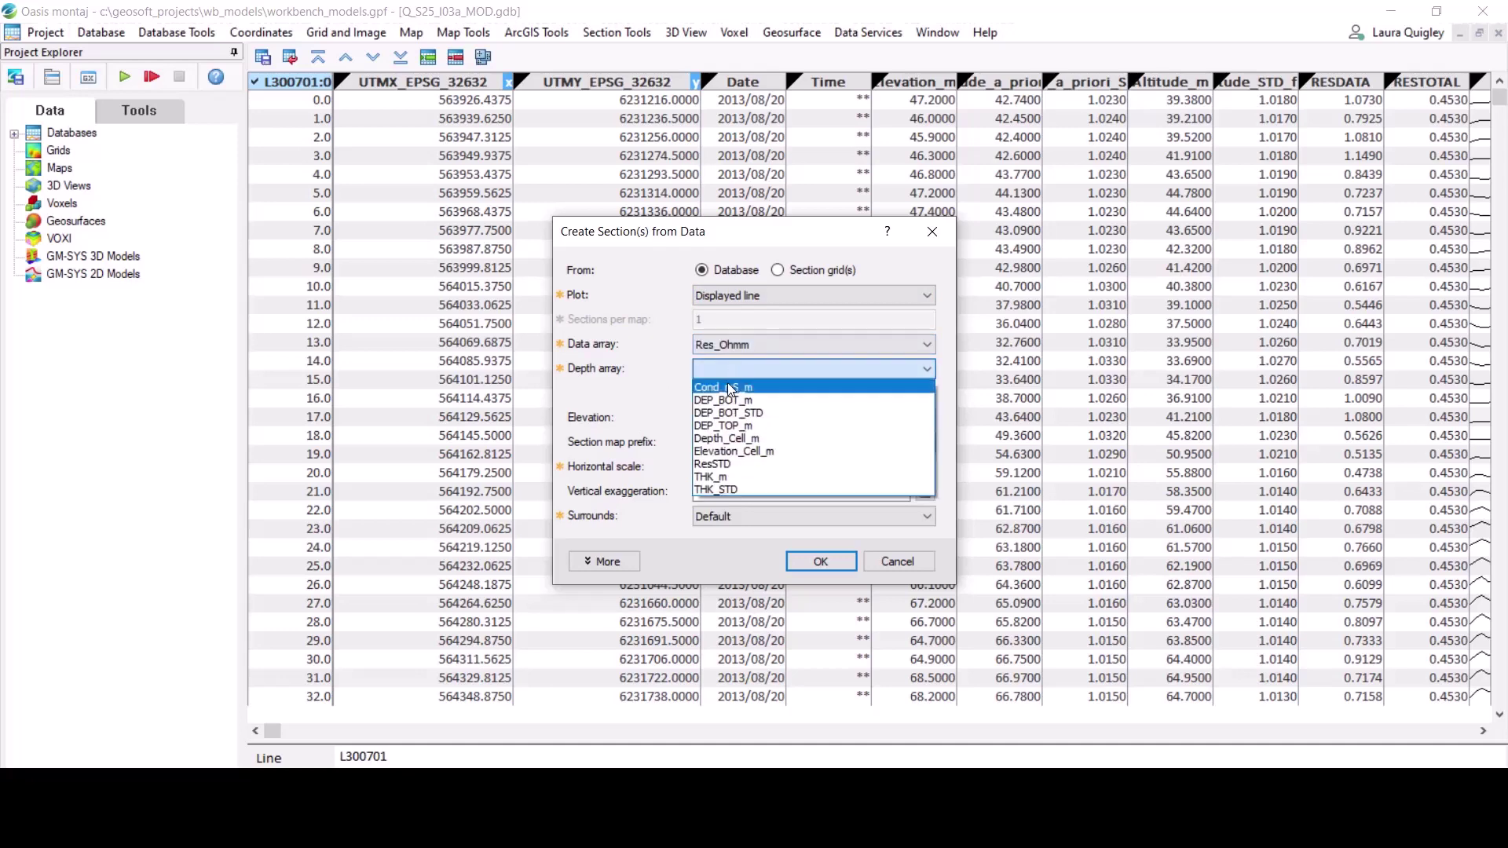
{"action": "left_click", "coordinate": [727, 439]}
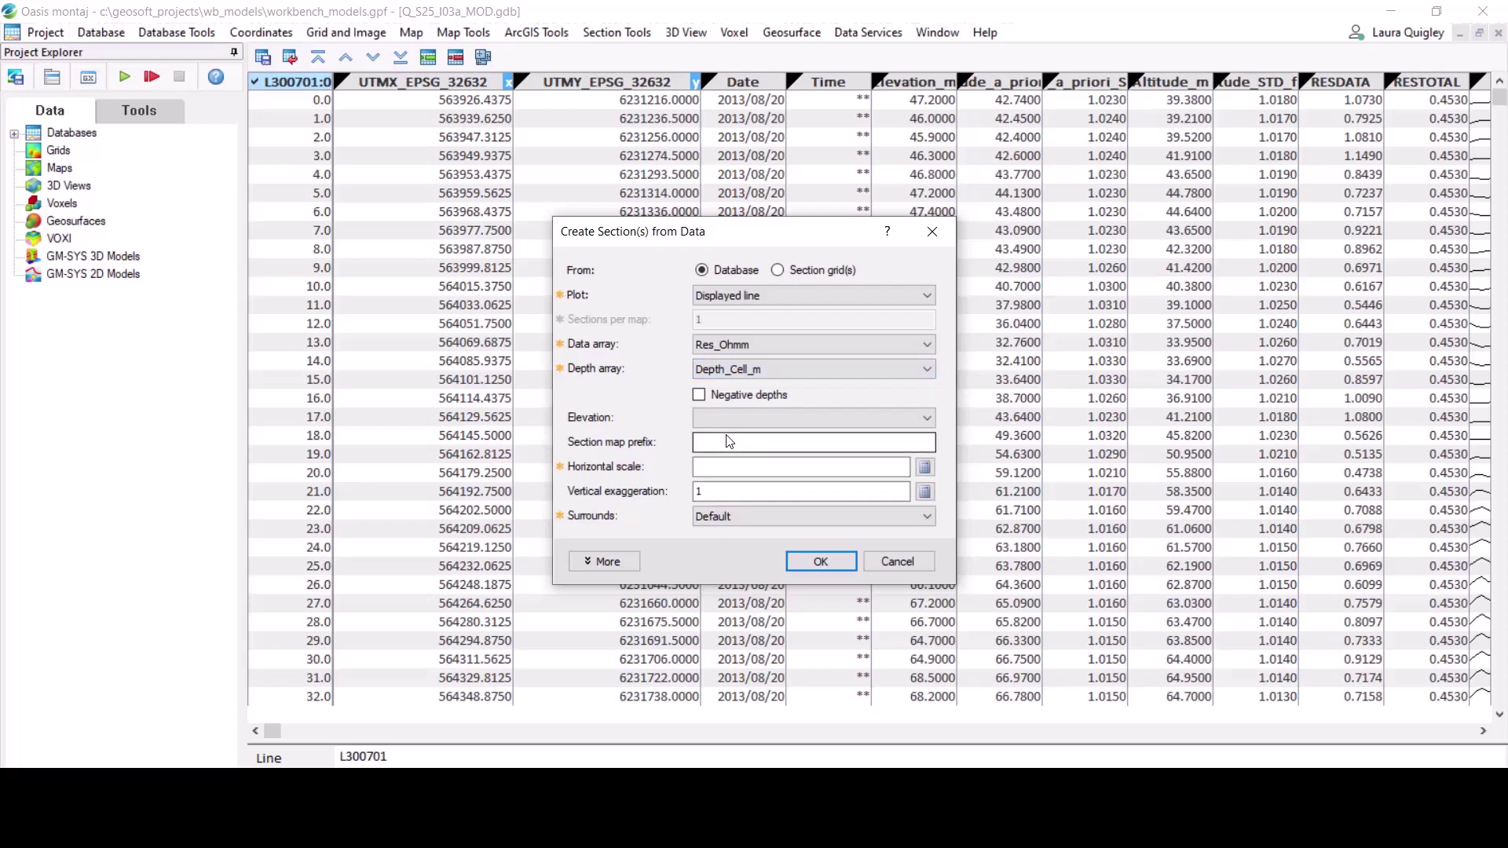
Set the section map's view width to 20 and height to 5, and calculate the horizontal scale (17814) and vertical exaggeration (3)
{"action": "left_click", "coordinate": [601, 563]}
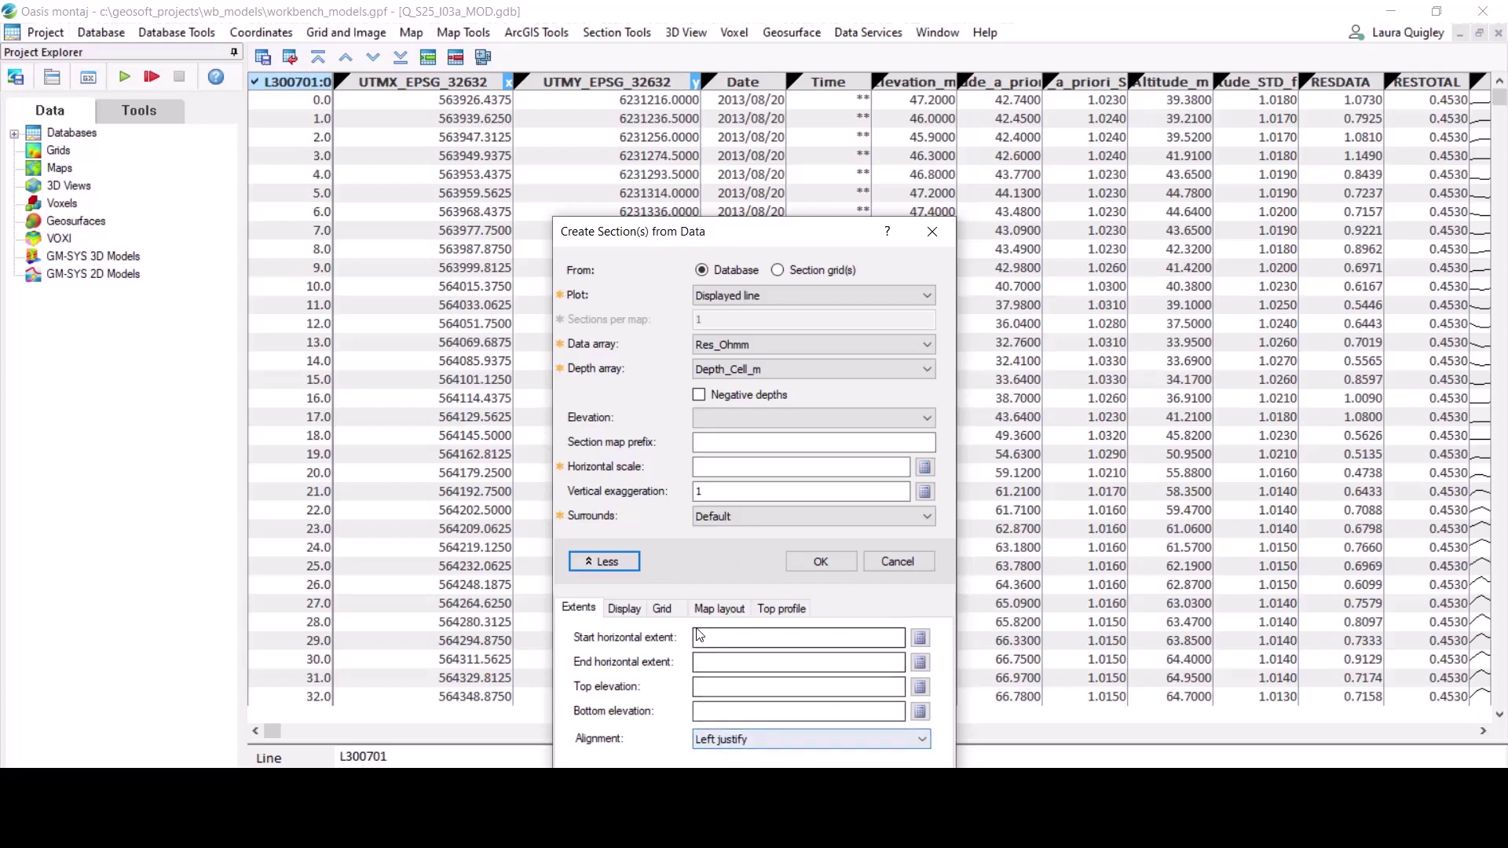
{"action": "left_click", "coordinate": [714, 609]}
{"action": "left_click", "coordinate": [713, 639]}
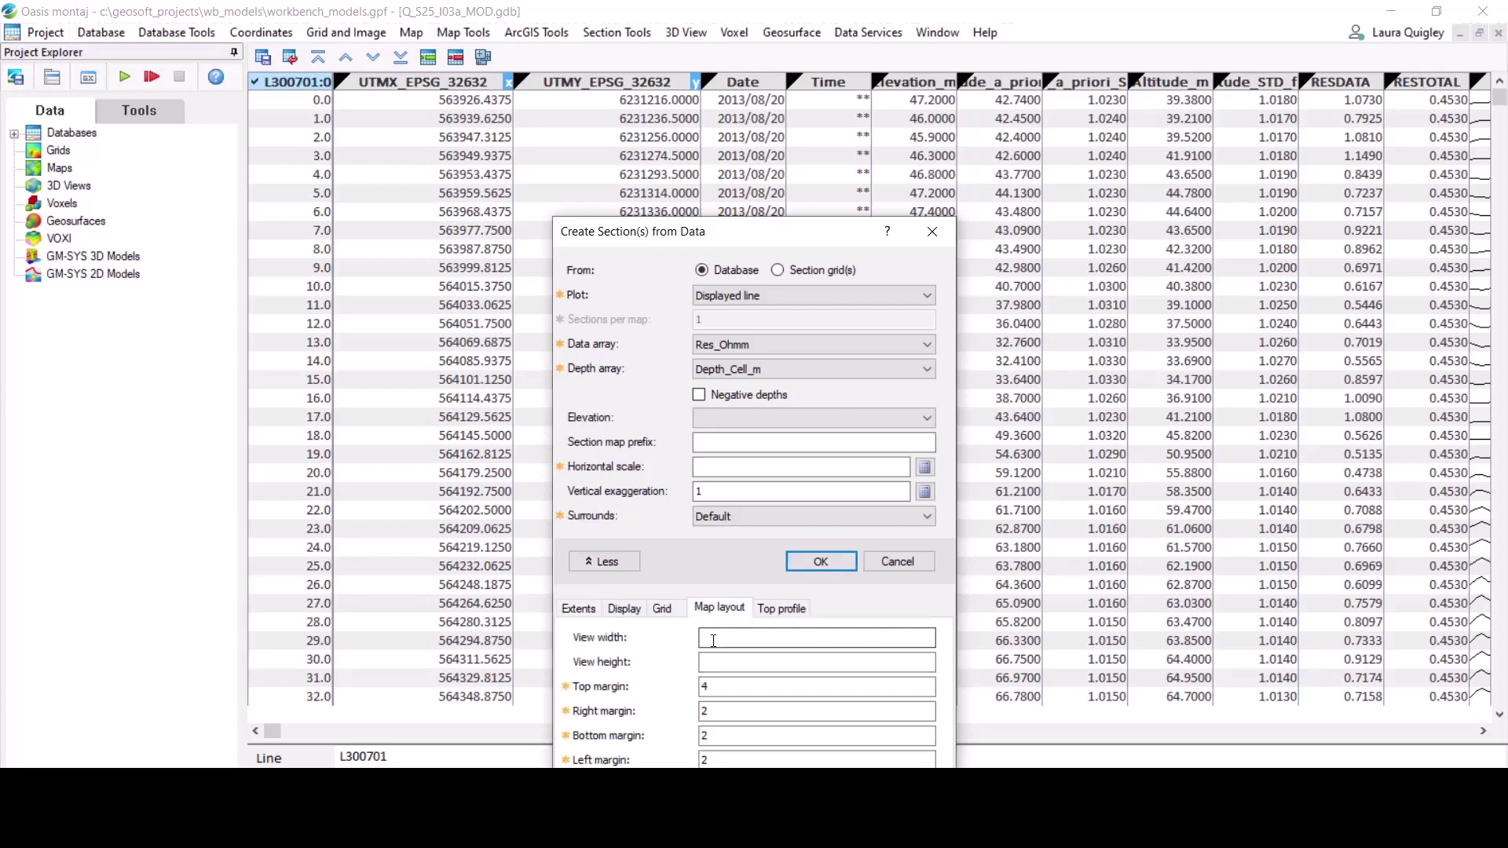
{"action": "type", "text": "20"}
{"action": "left_click", "coordinate": [716, 660]}
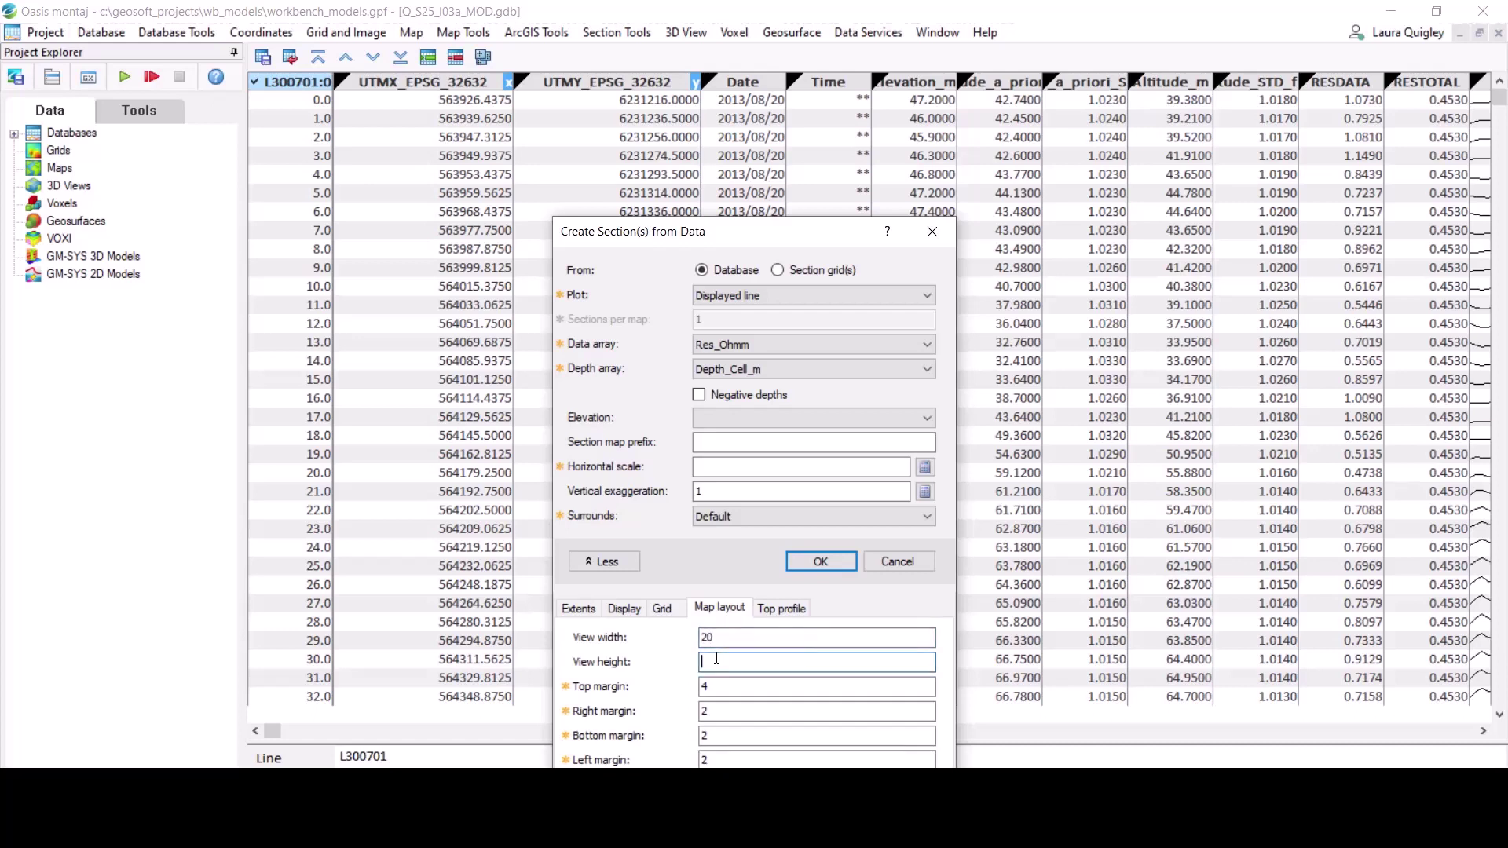
{"action": "type", "text": "5"}
{"action": "left_click", "coordinate": [925, 467]}
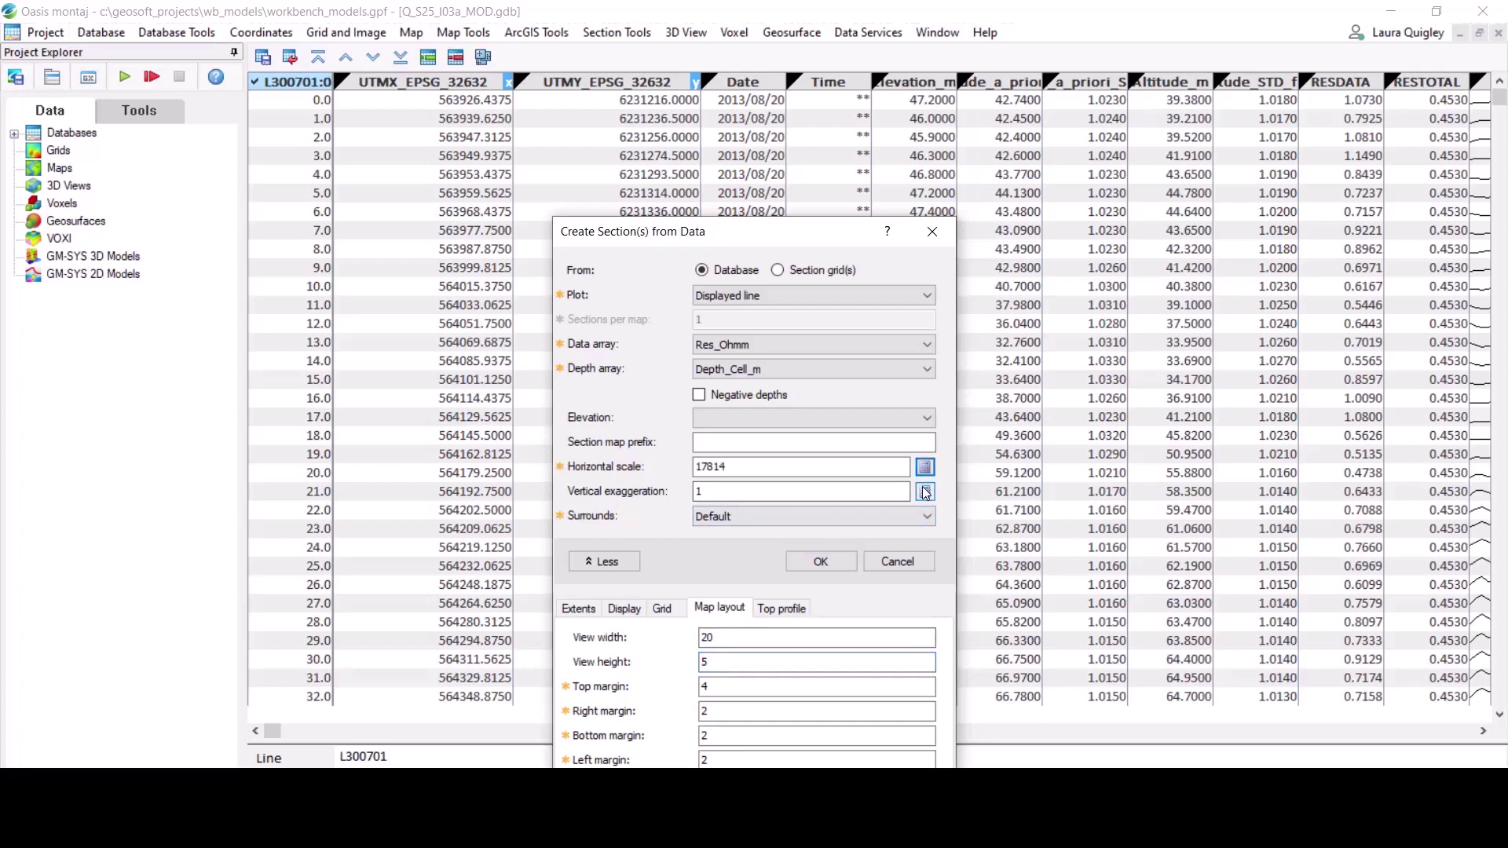
{"action": "left_click", "coordinate": [925, 491]}
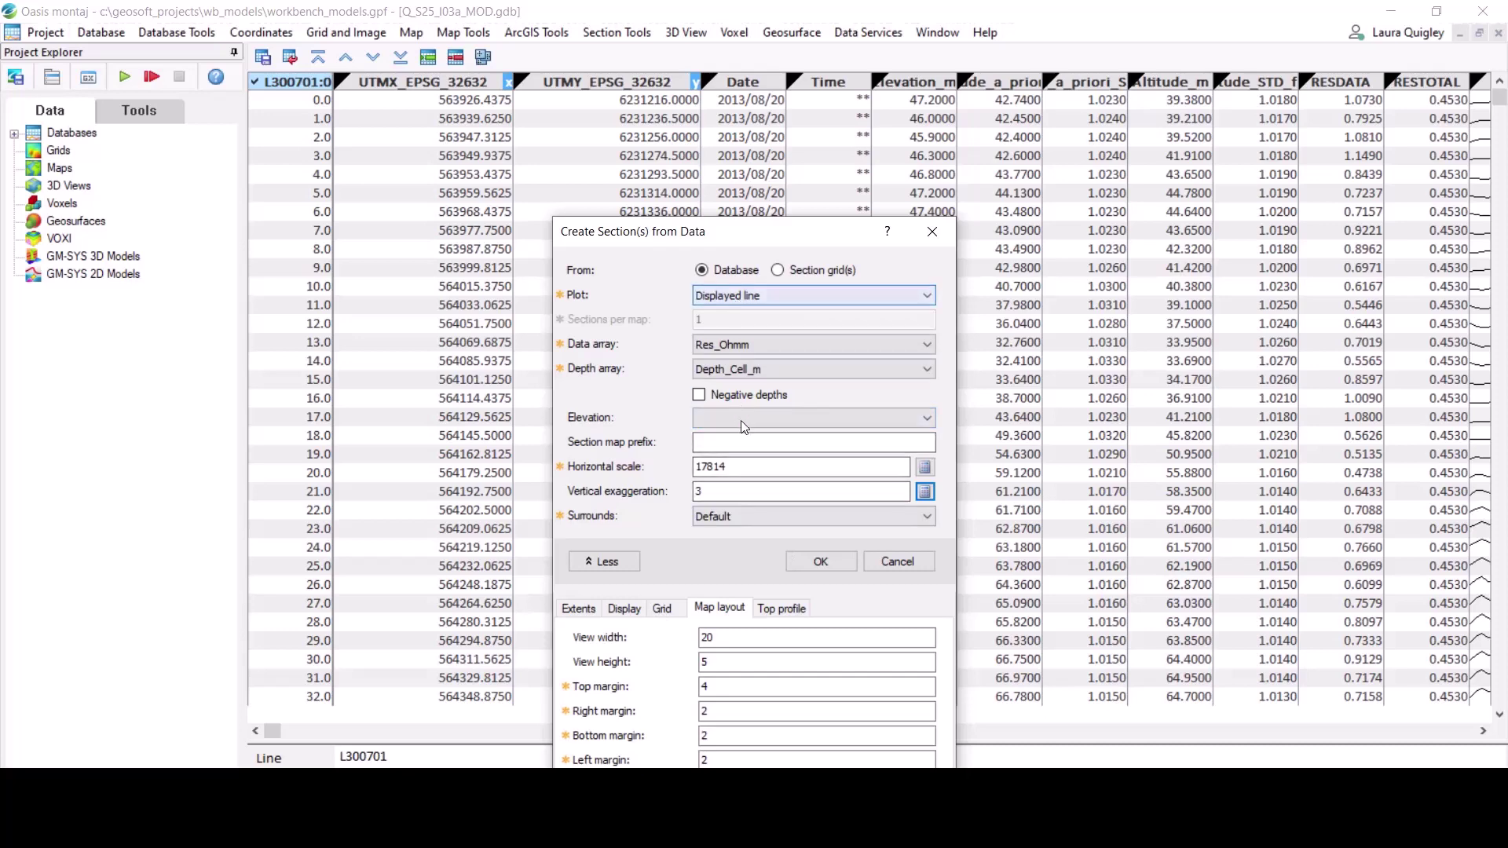
Create the Res_Ohmm section for line L300701 and maximize its map window
{"action": "left_click", "coordinate": [820, 562]}
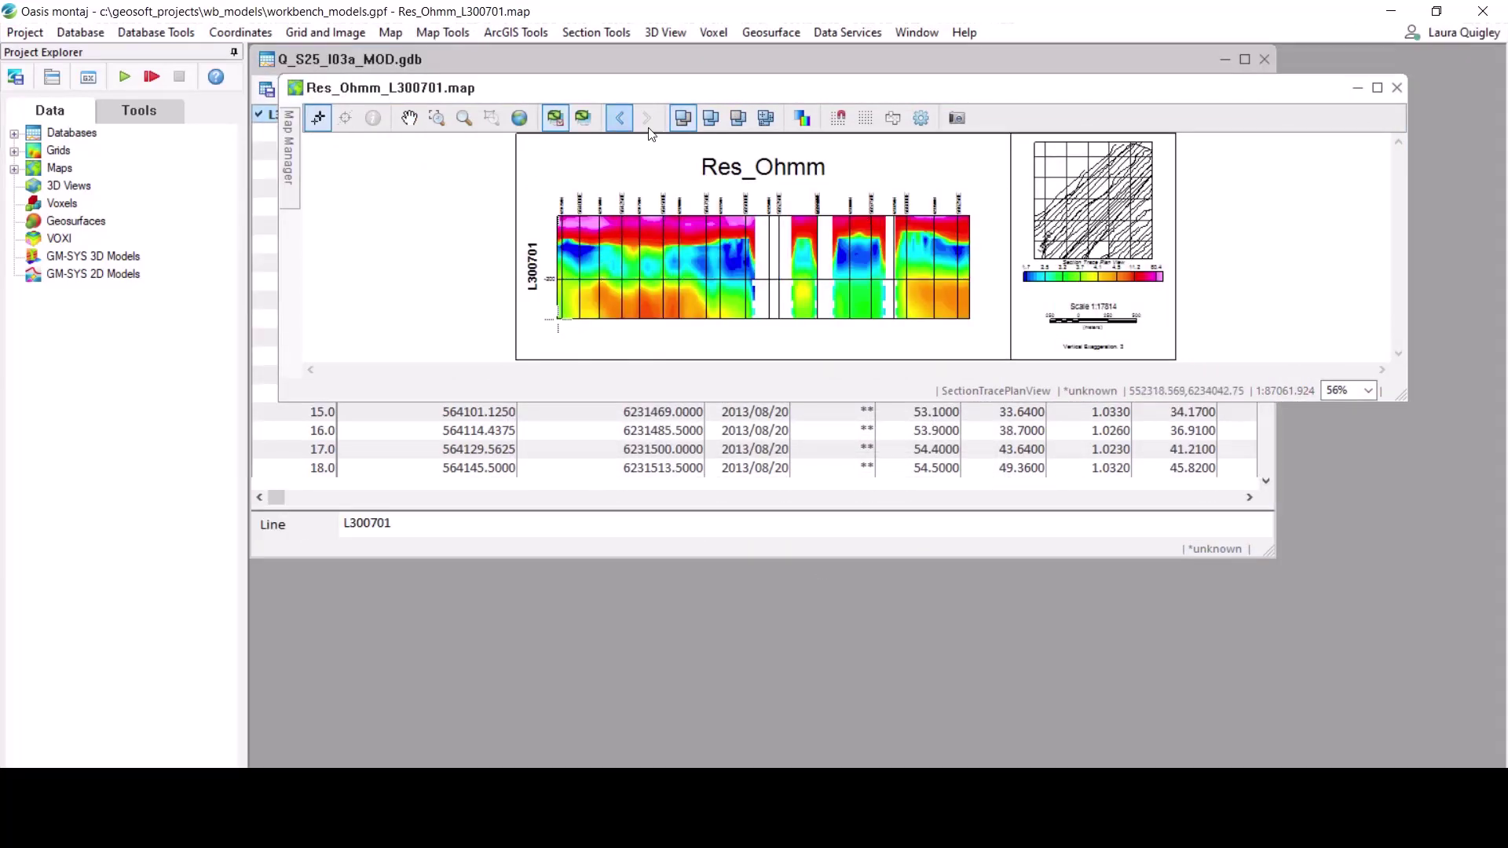
{"action": "left_click_drag", "start_coordinate": [685, 87], "coordinate": [739, 197]}
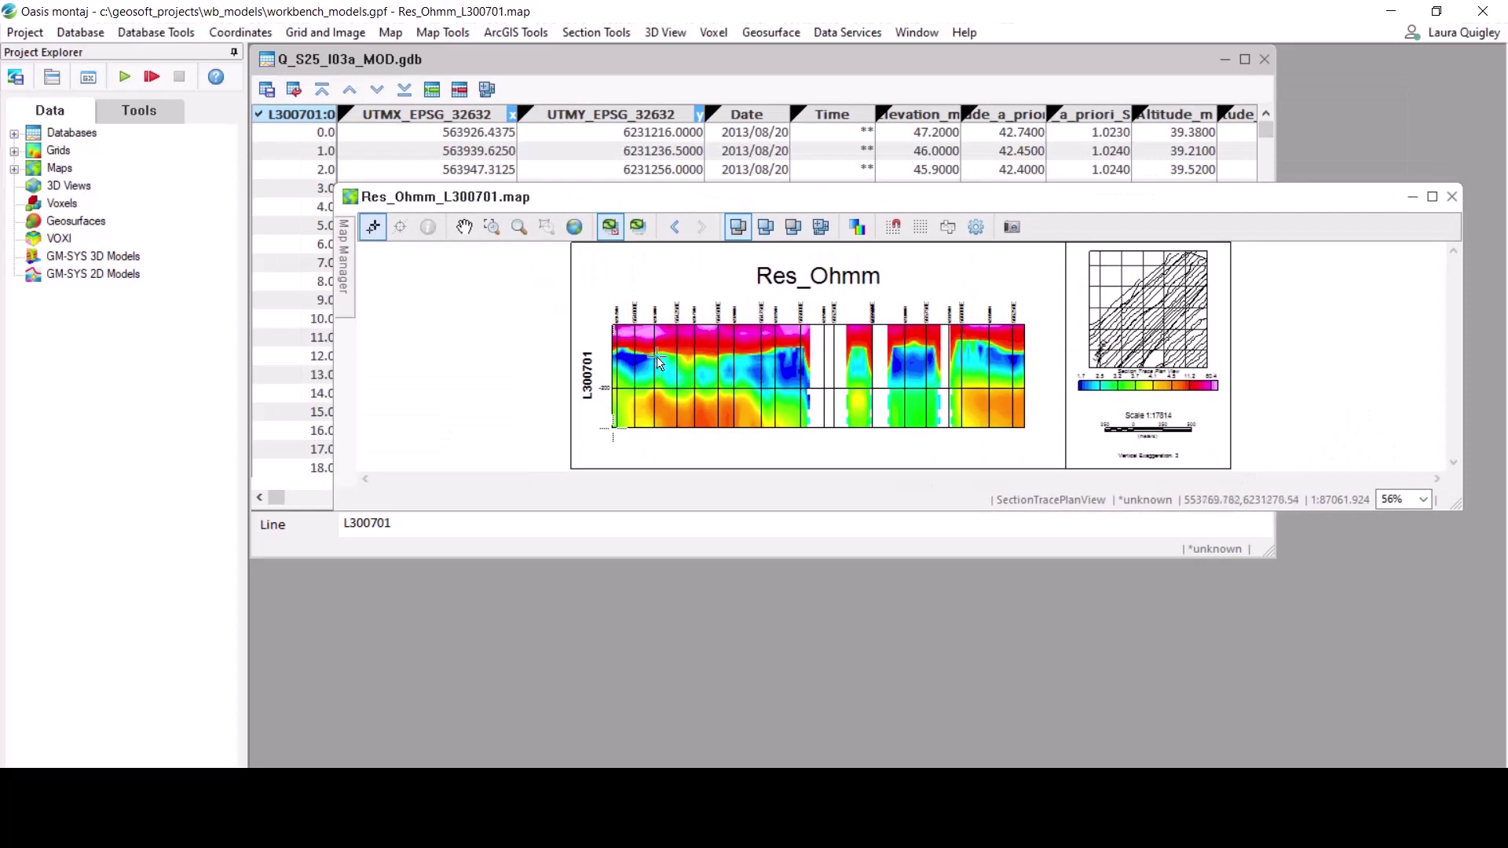
{"action": "double_click", "coordinate": [863, 196]}
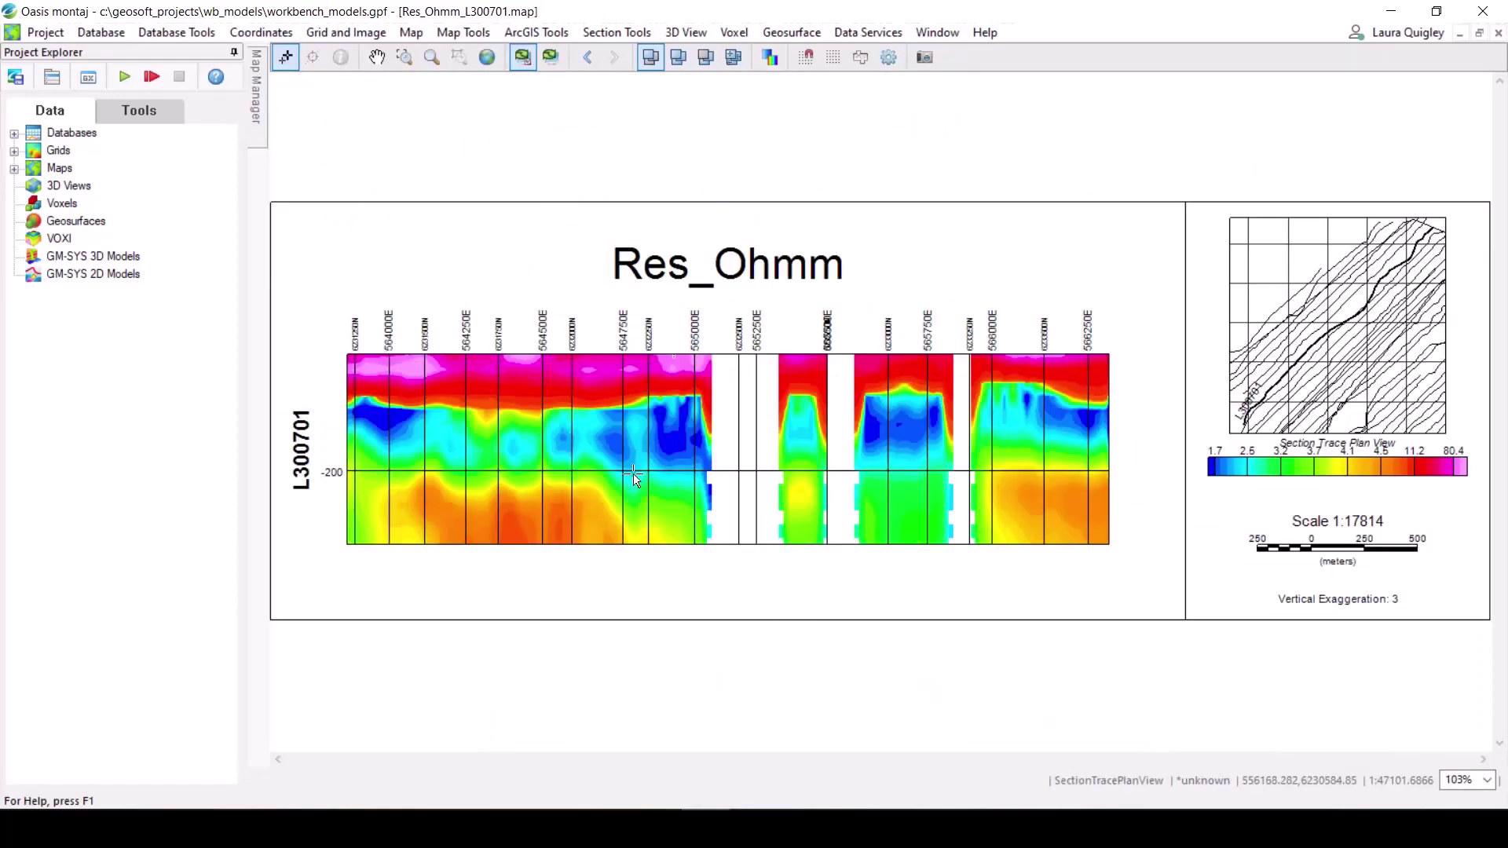